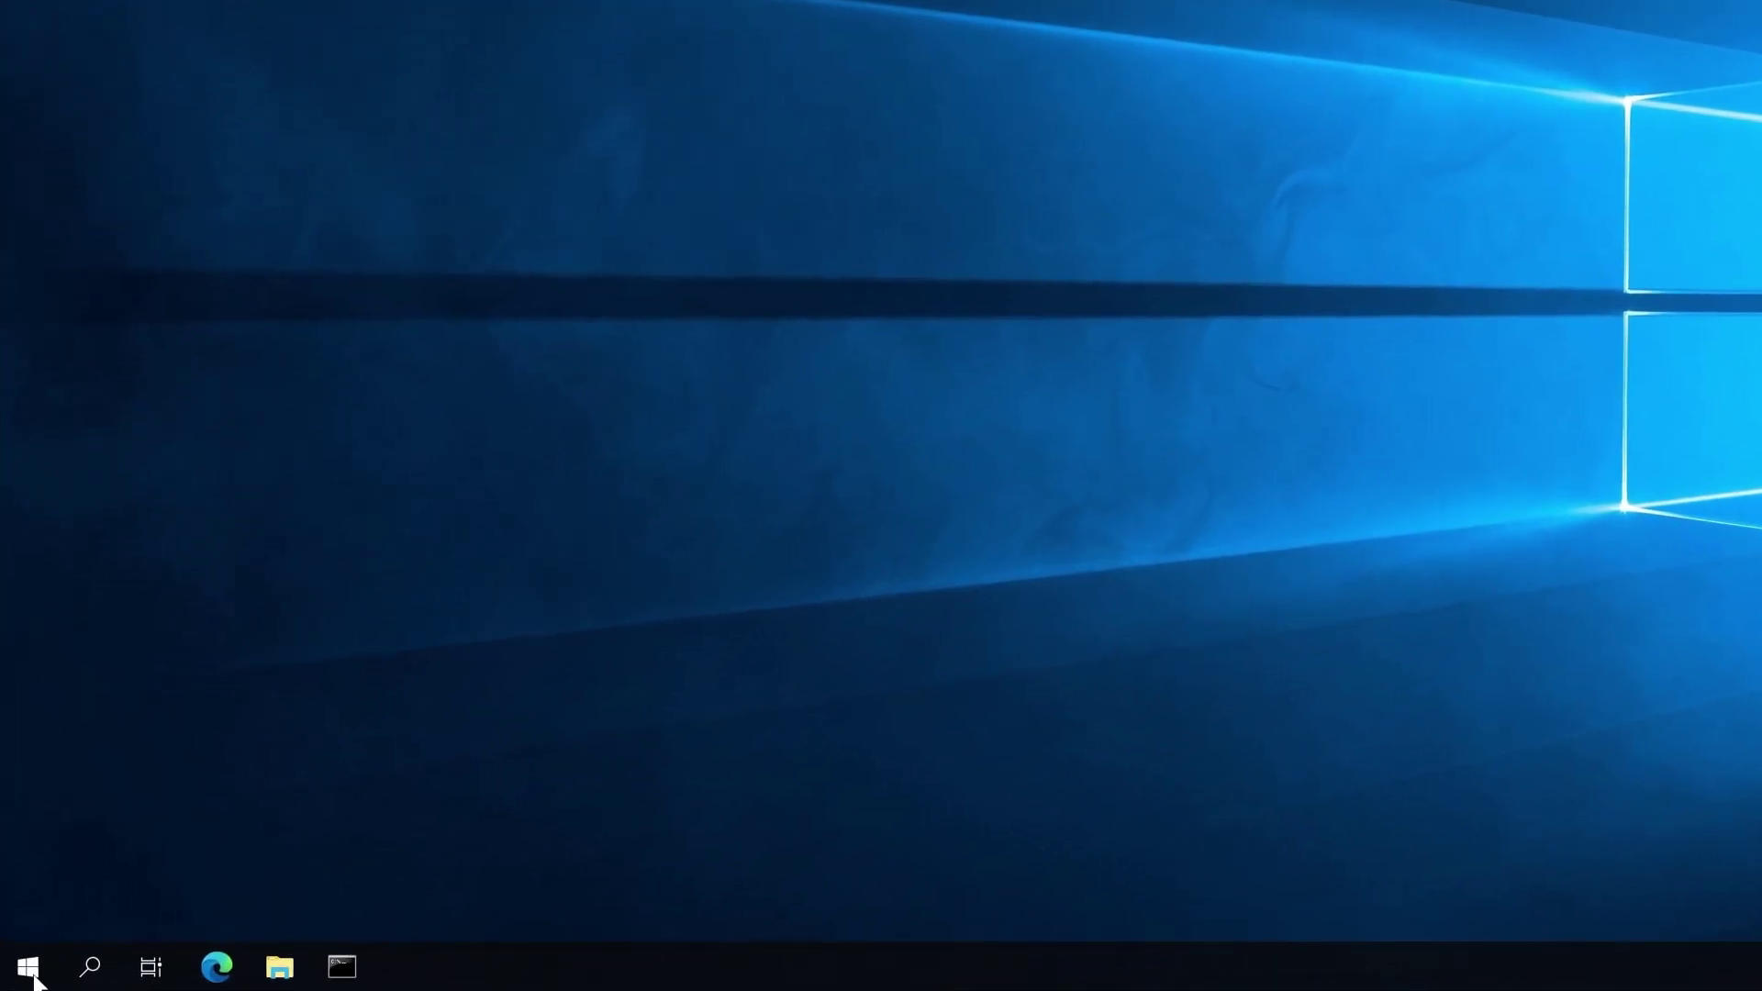
# - Launch Exchange Management Shell and run Get-WebServicesVirtualDirectory | Select name, *url* | fl
pyautogui.click(30, 975)
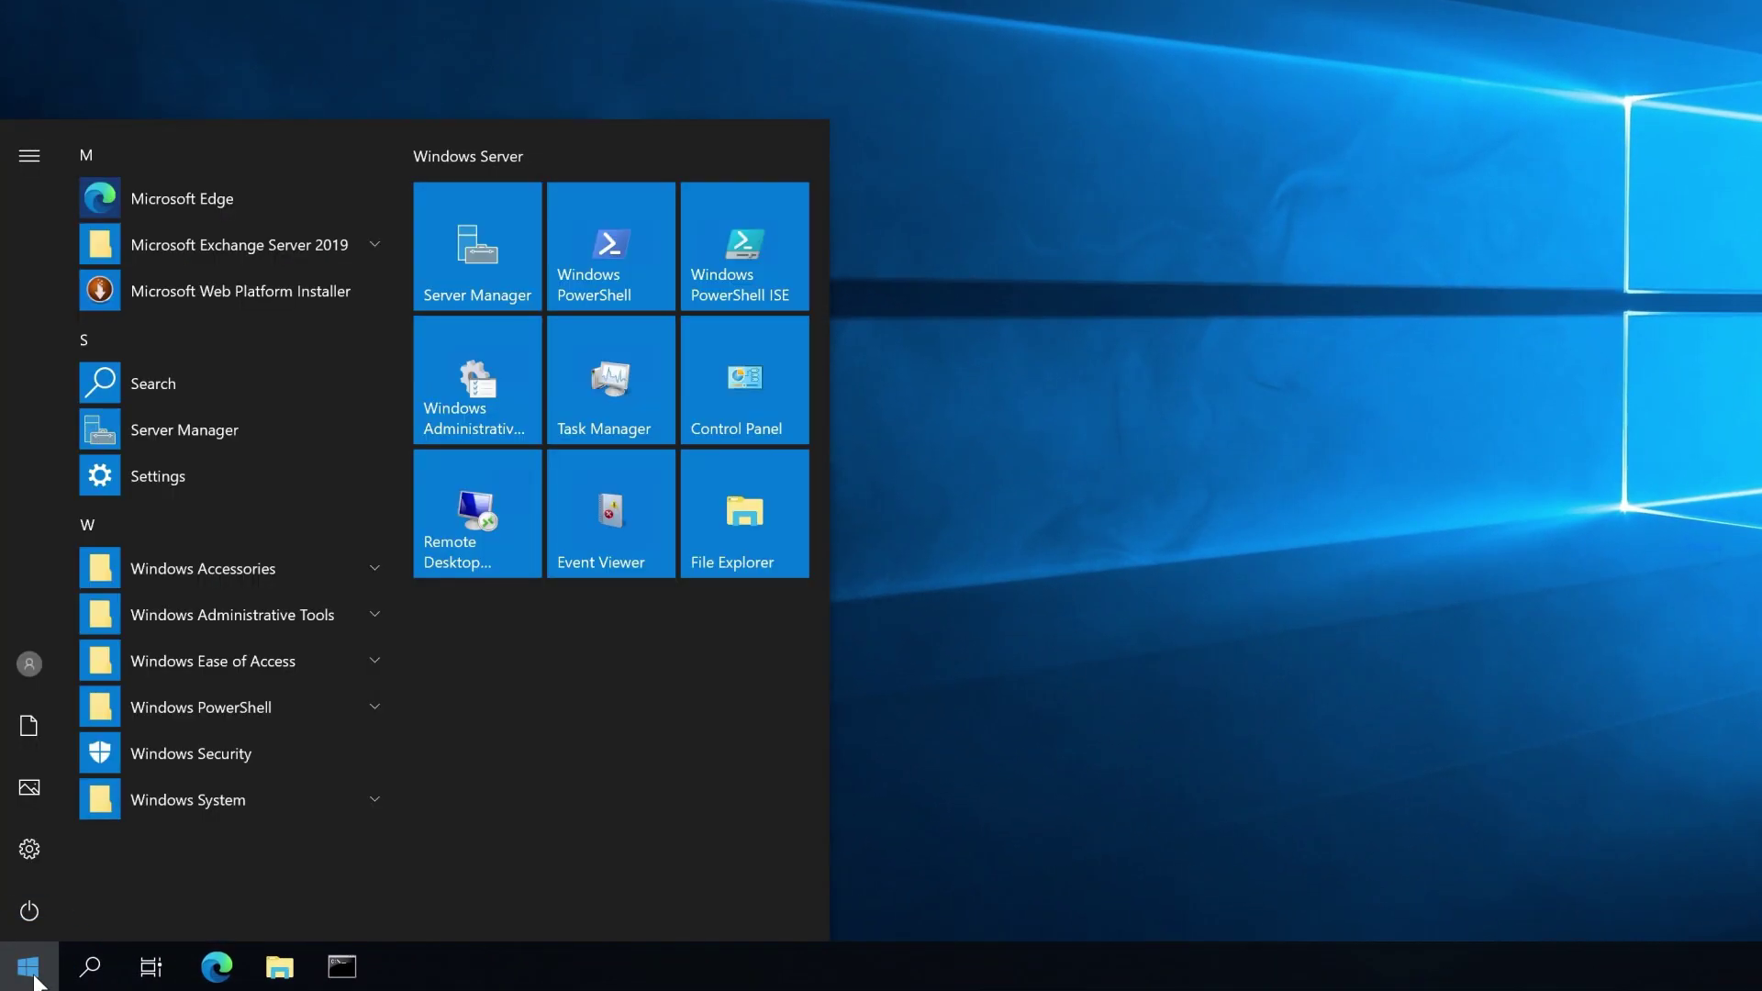
pyautogui.click(371, 244)
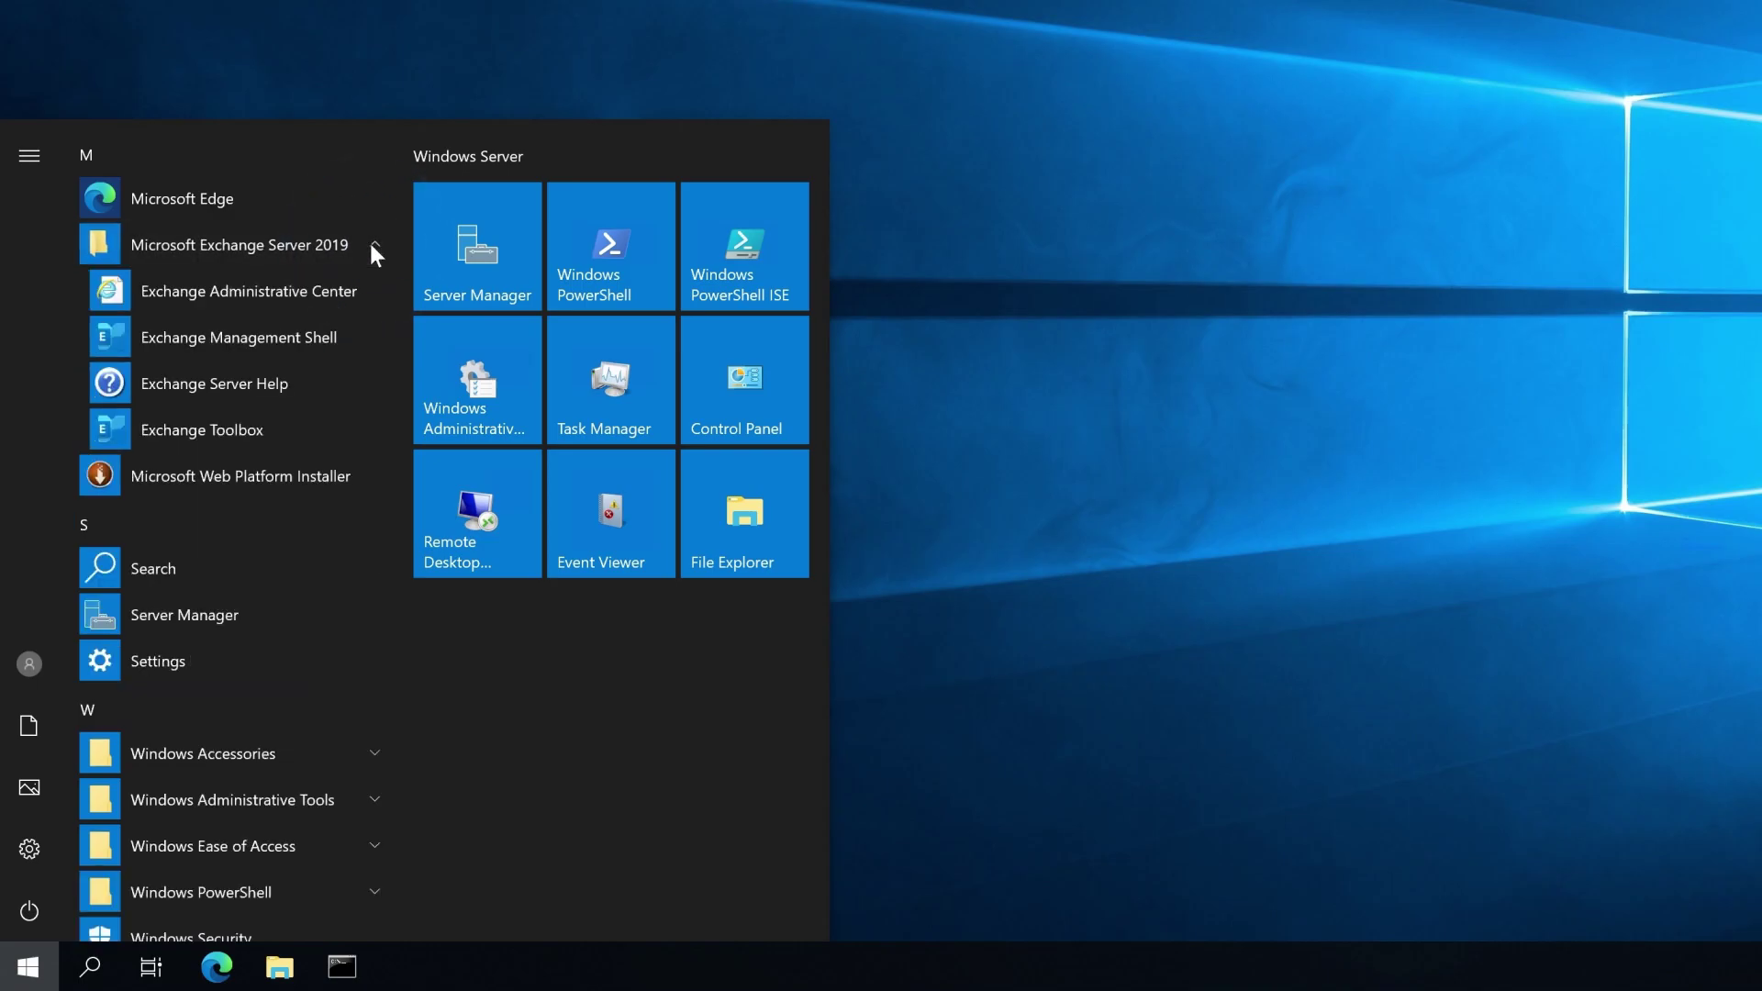
pyautogui.click(327, 338)
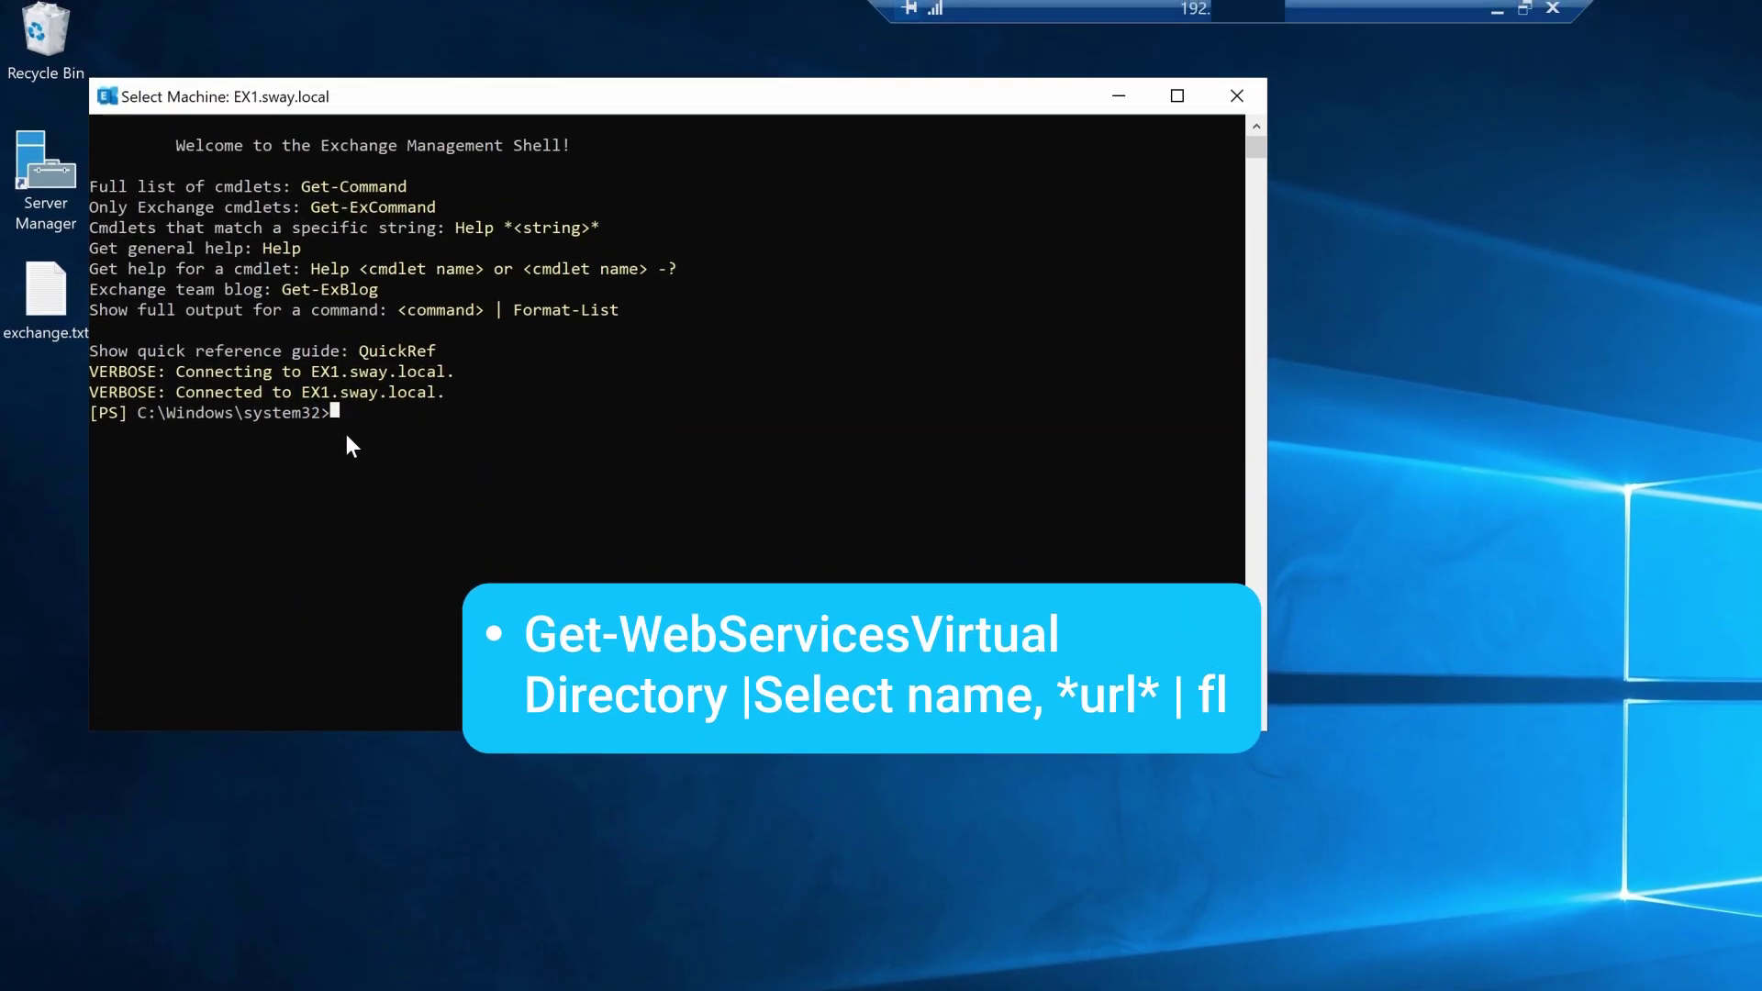
pyautogui.rightClick(345, 433)
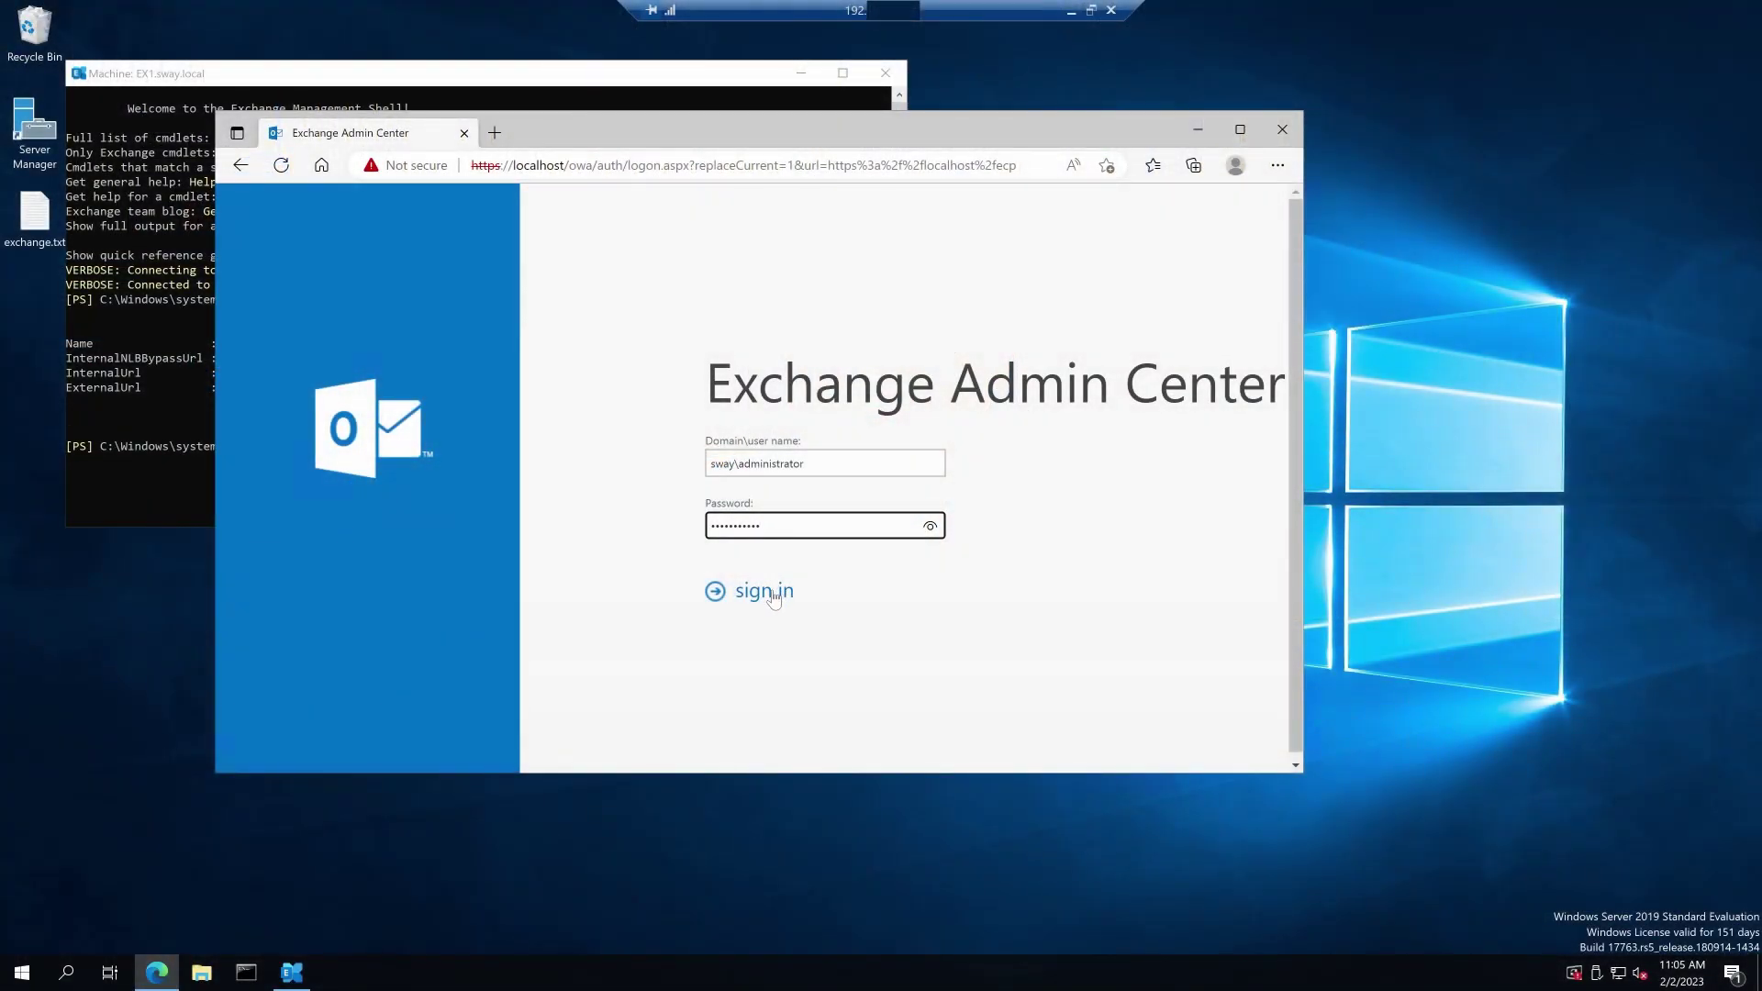
# - Sign in to Exchange Admin Center and start a new user mailbox with alias ServiceAccount for a new user
pyautogui.click(771, 593)
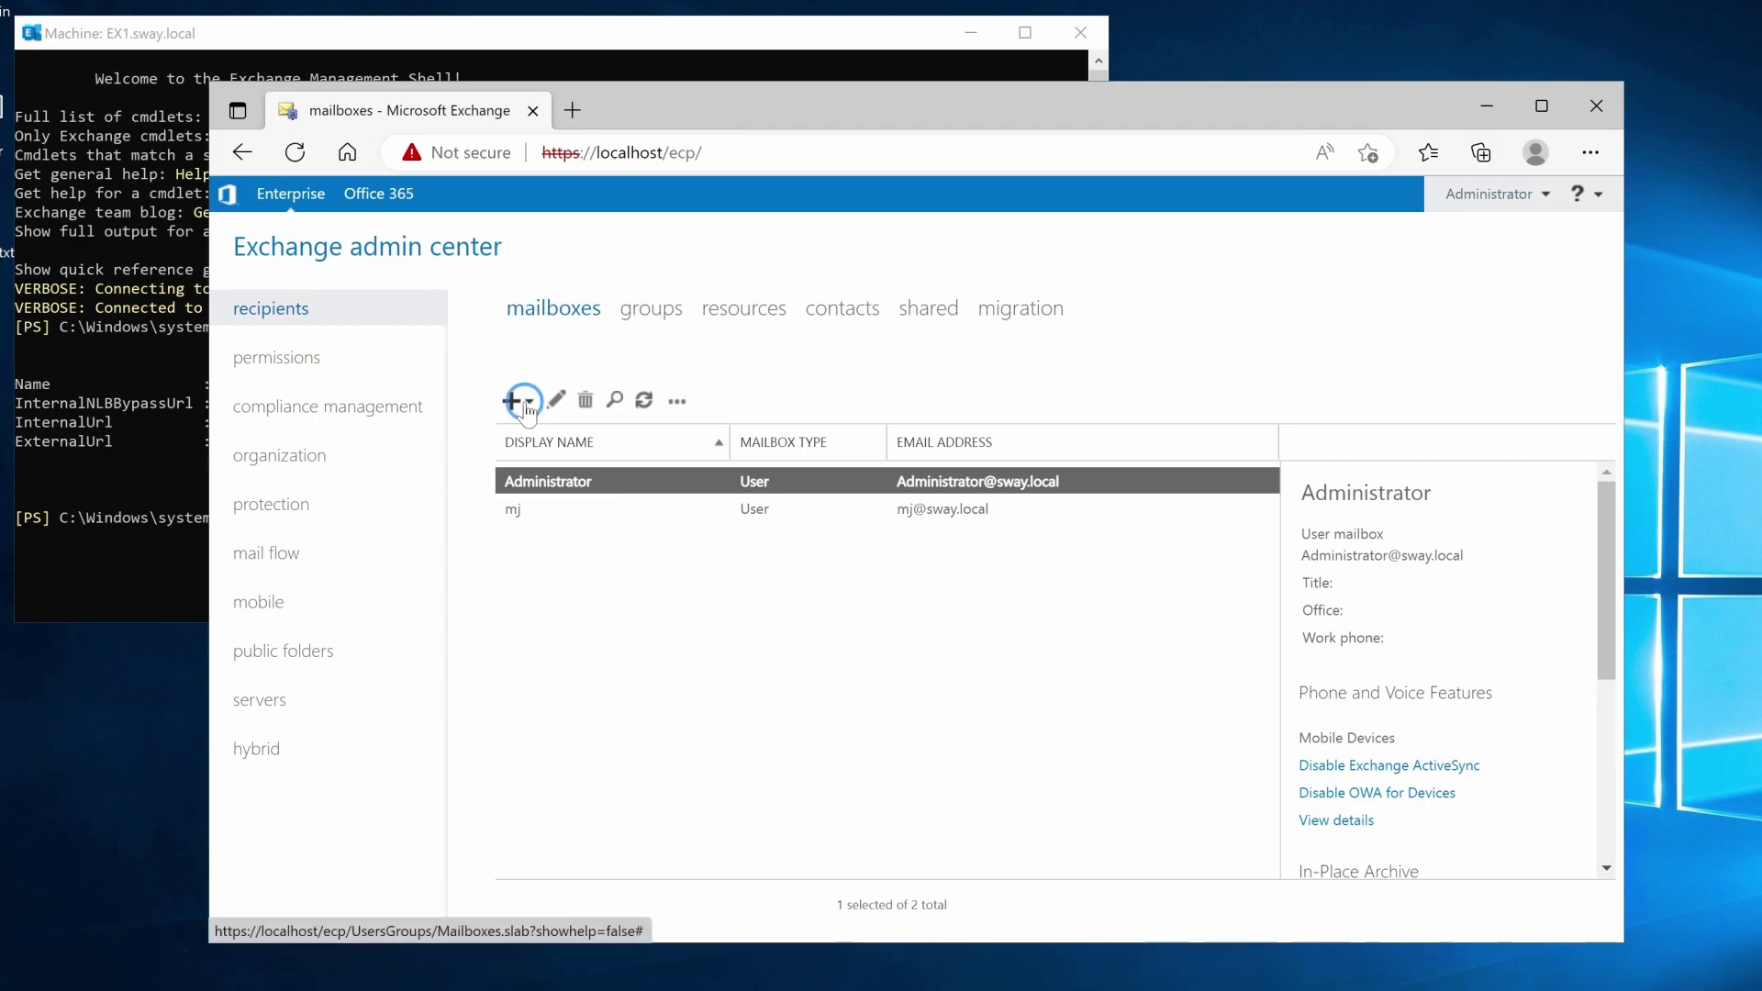
pyautogui.click(514, 401)
pyautogui.click(639, 444)
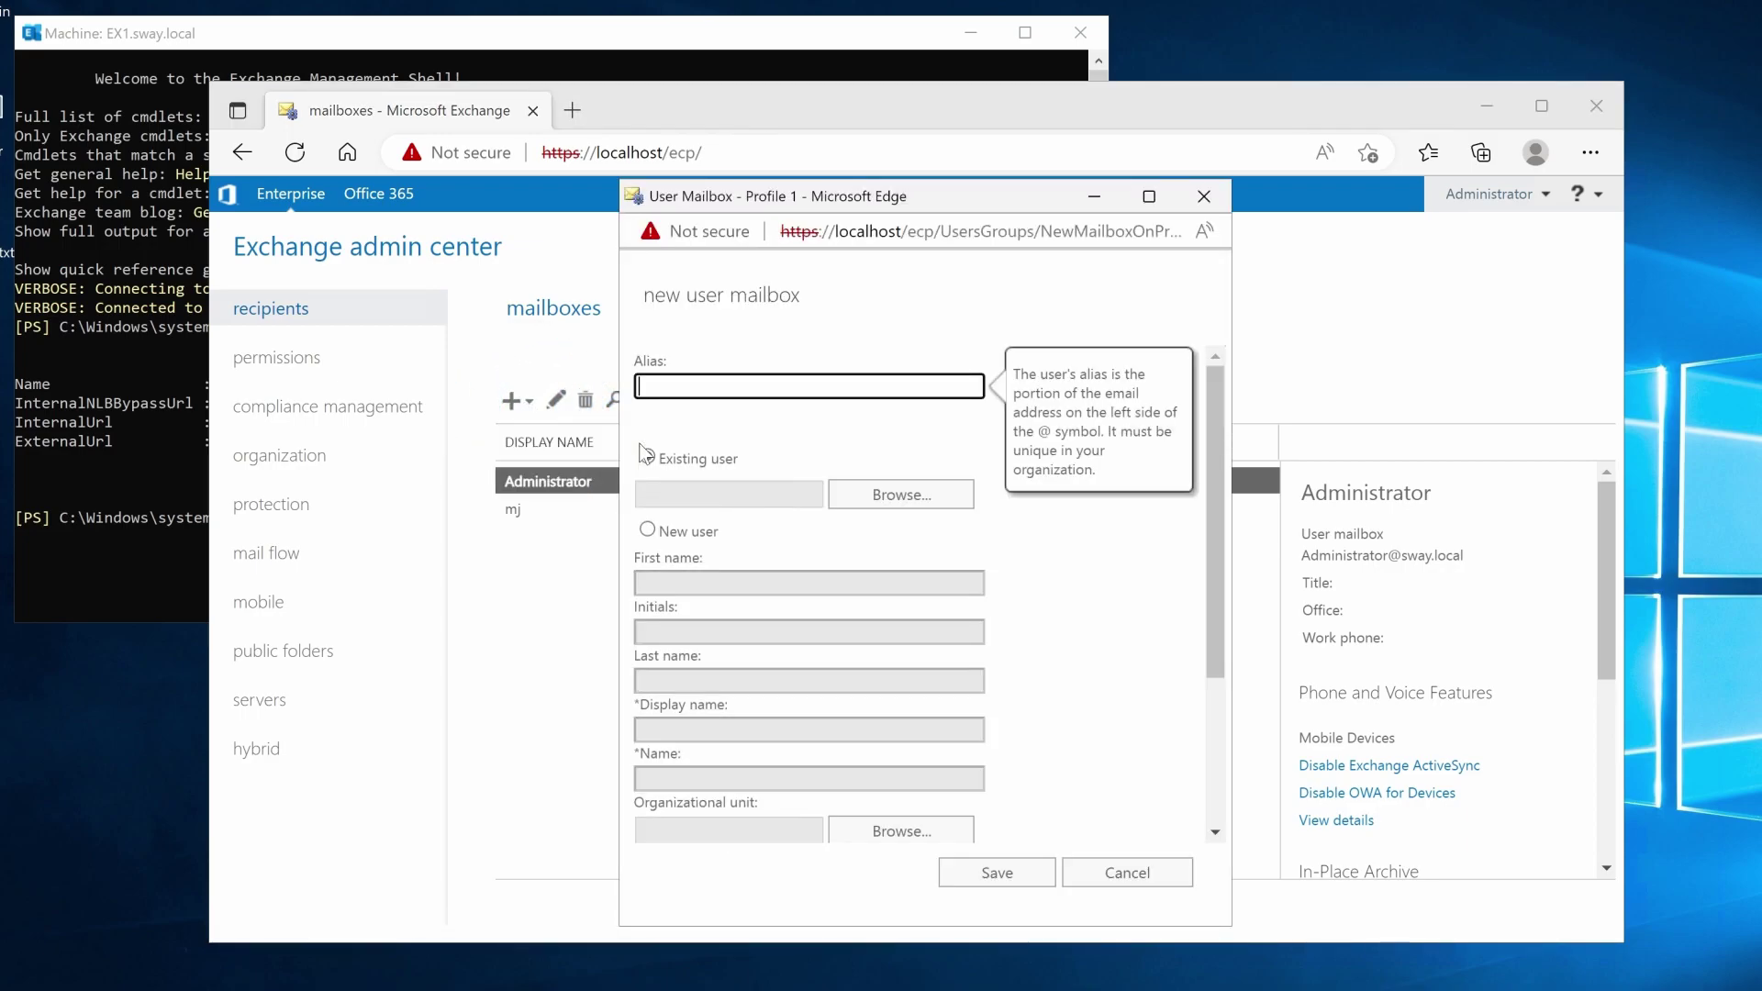
pyautogui.write('ServiceAccount')
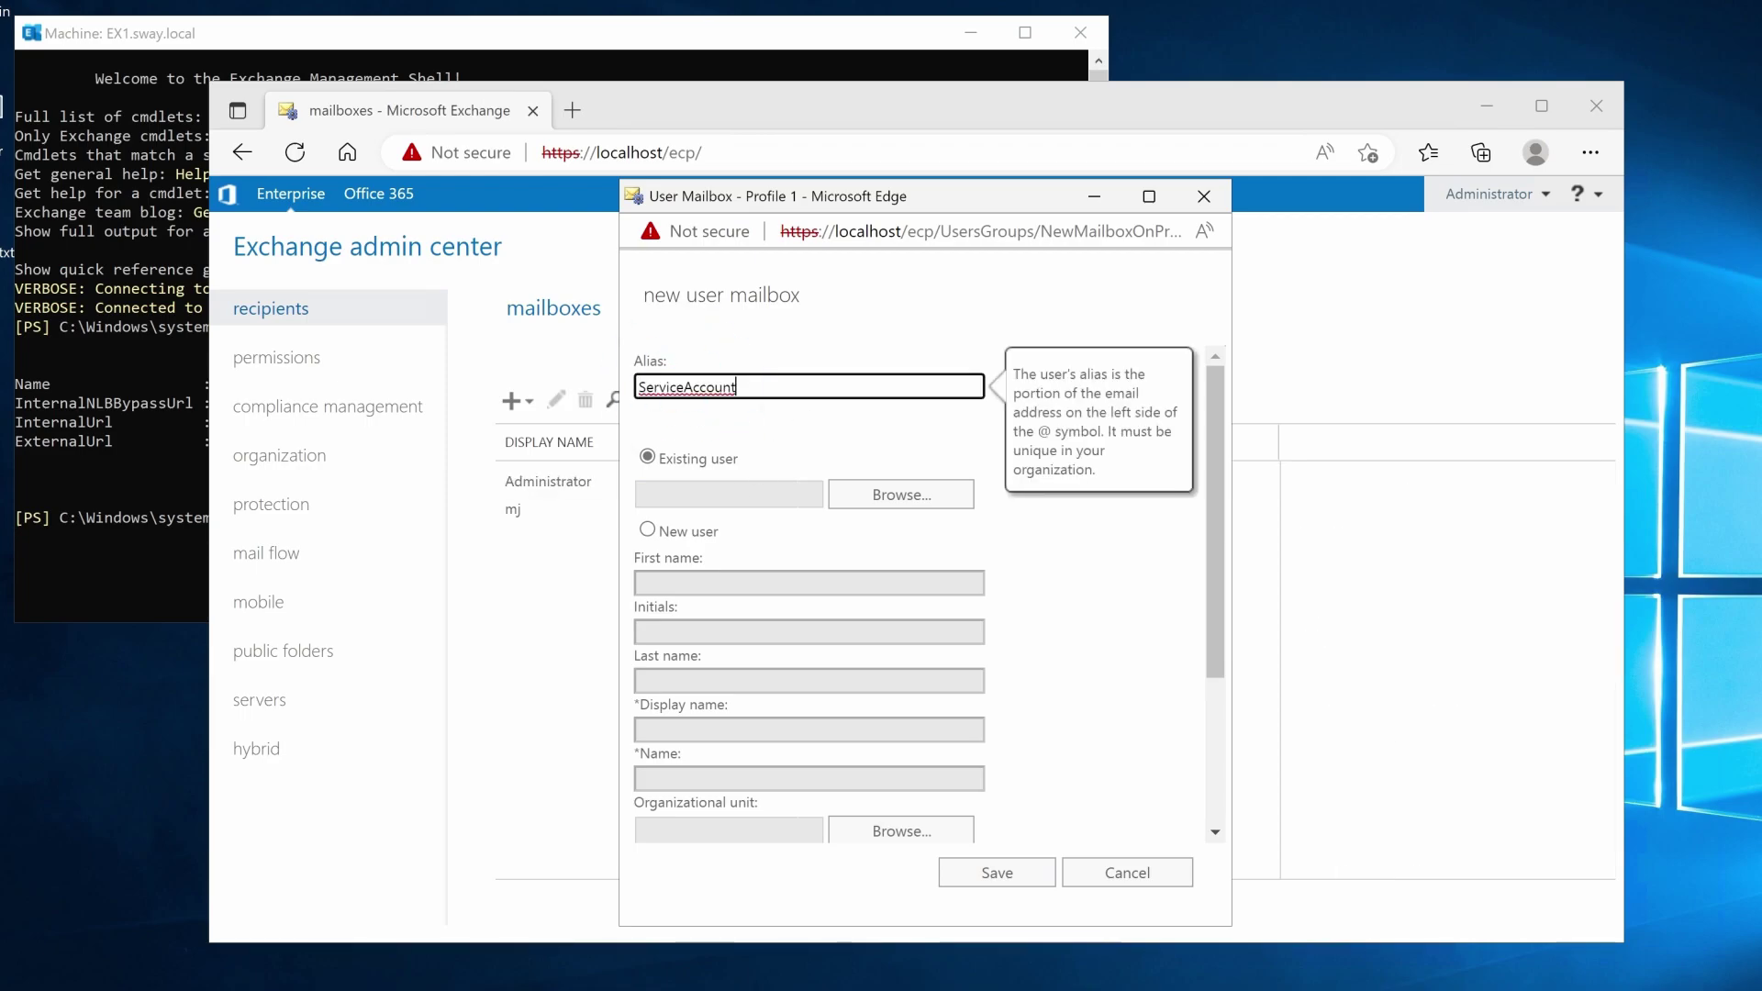
pyautogui.click(647, 530)
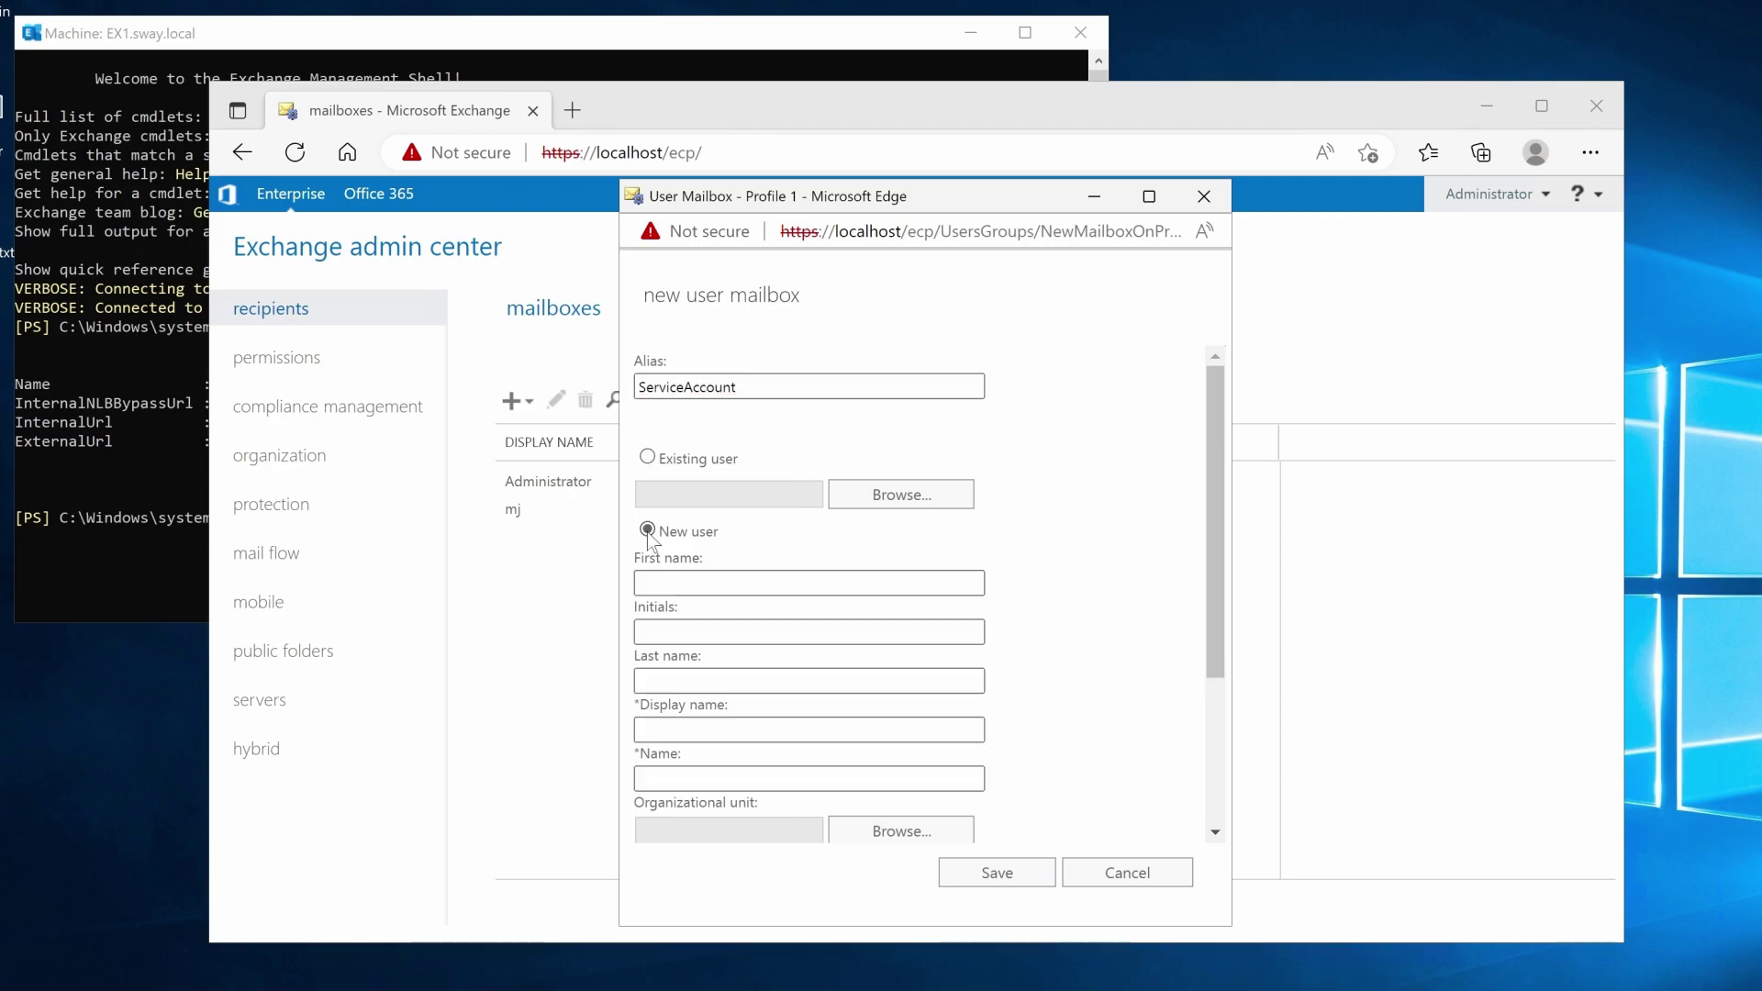
# - Fill in the display name and name, and place the account in the Users organizational unit
pyautogui.scroll(-3, 1125, 516)
pyautogui.click(808, 552)
pyautogui.write('Yeastar Workplace')
pyautogui.click(884, 602)
pyautogui.write('Integration-service-account')
pyautogui.click(901, 654)
pyautogui.click(848, 484)
pyautogui.click(928, 861)
# - Enter the logon name and password with confirmation, then save the service account mailbox
pyautogui.click(769, 706)
pyautogui.hotkey('ctrl', 'v')
pyautogui.click(747, 755)
pyautogui.hotkey('ctrl', 'v')
pyautogui.click(798, 804)
pyautogui.hotkey('ctrl', 'v')
pyautogui.click(1008, 887)
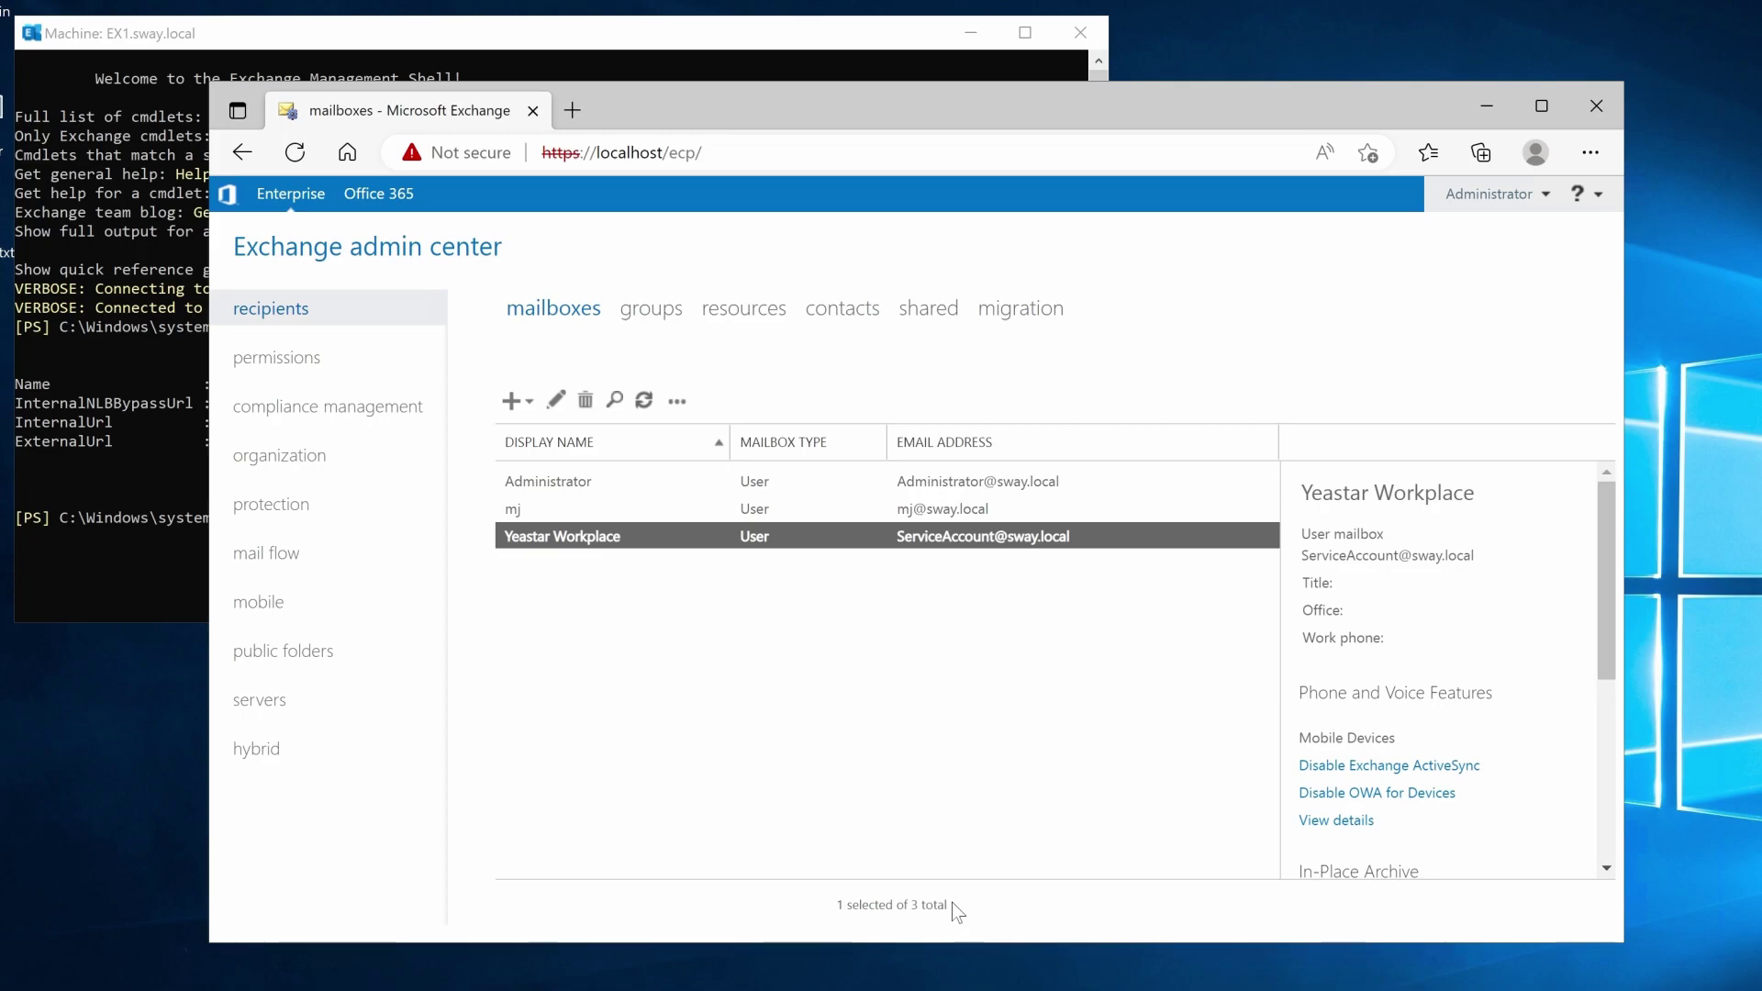
# - Start a new admin role group named testwppm
pyautogui.click(386, 360)
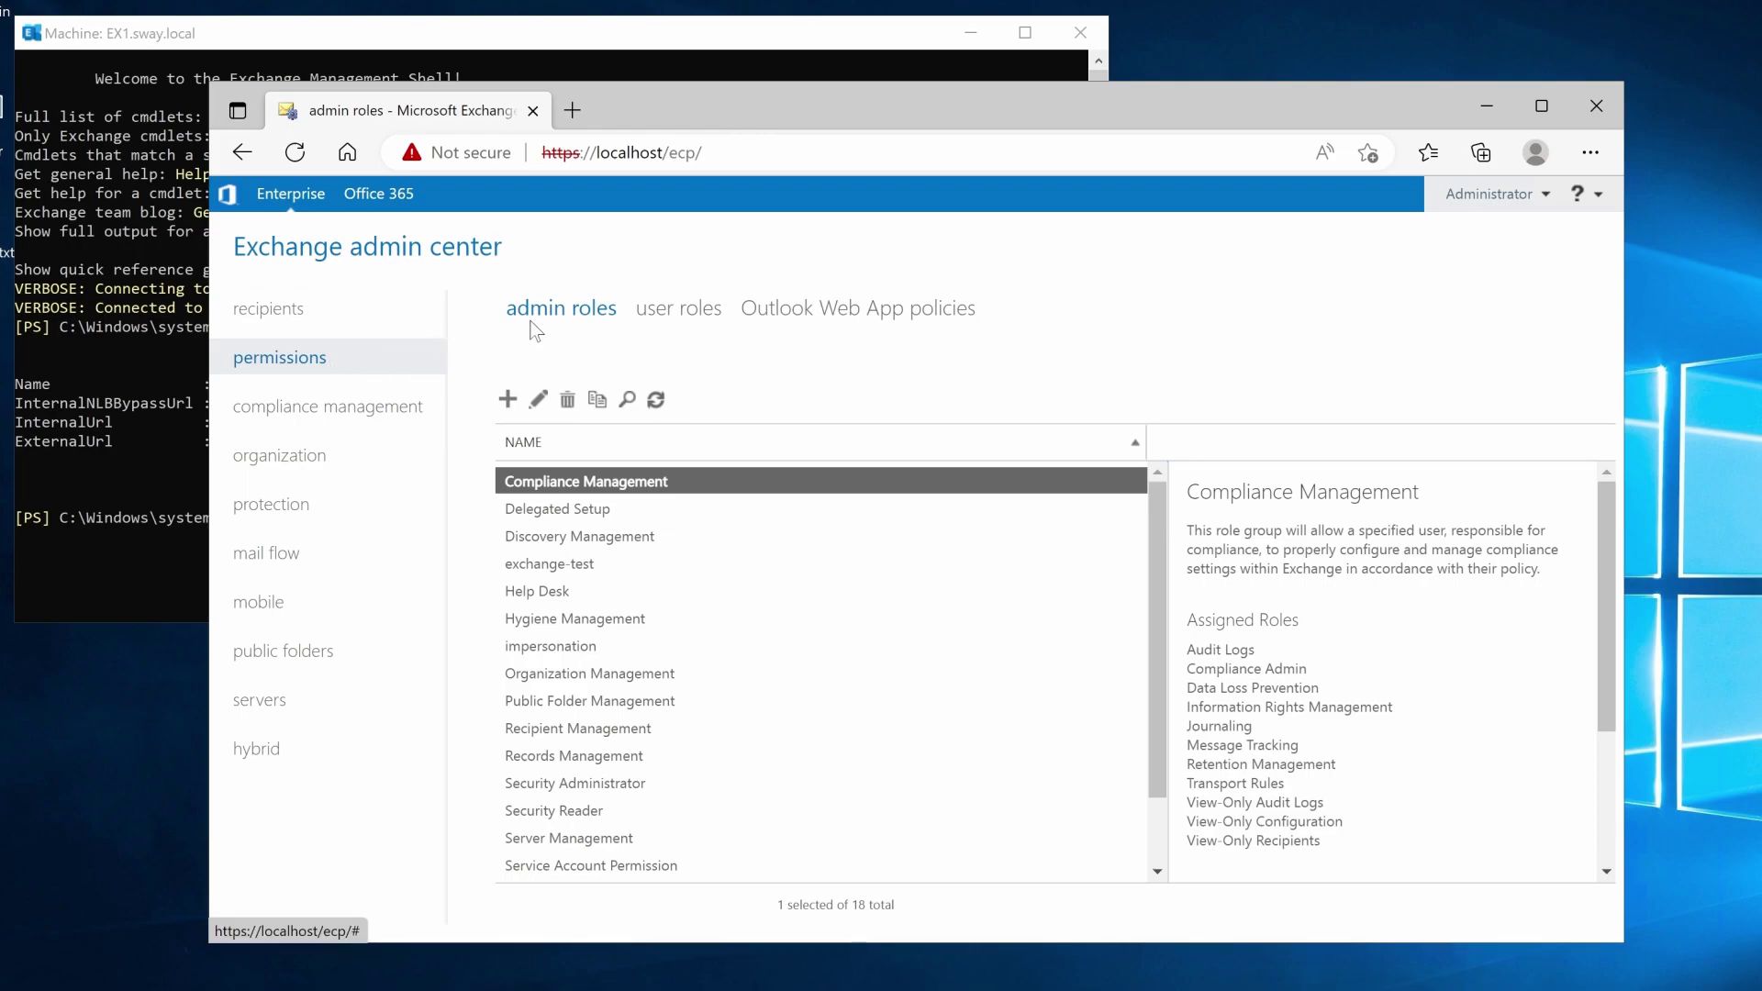
pyautogui.click(508, 401)
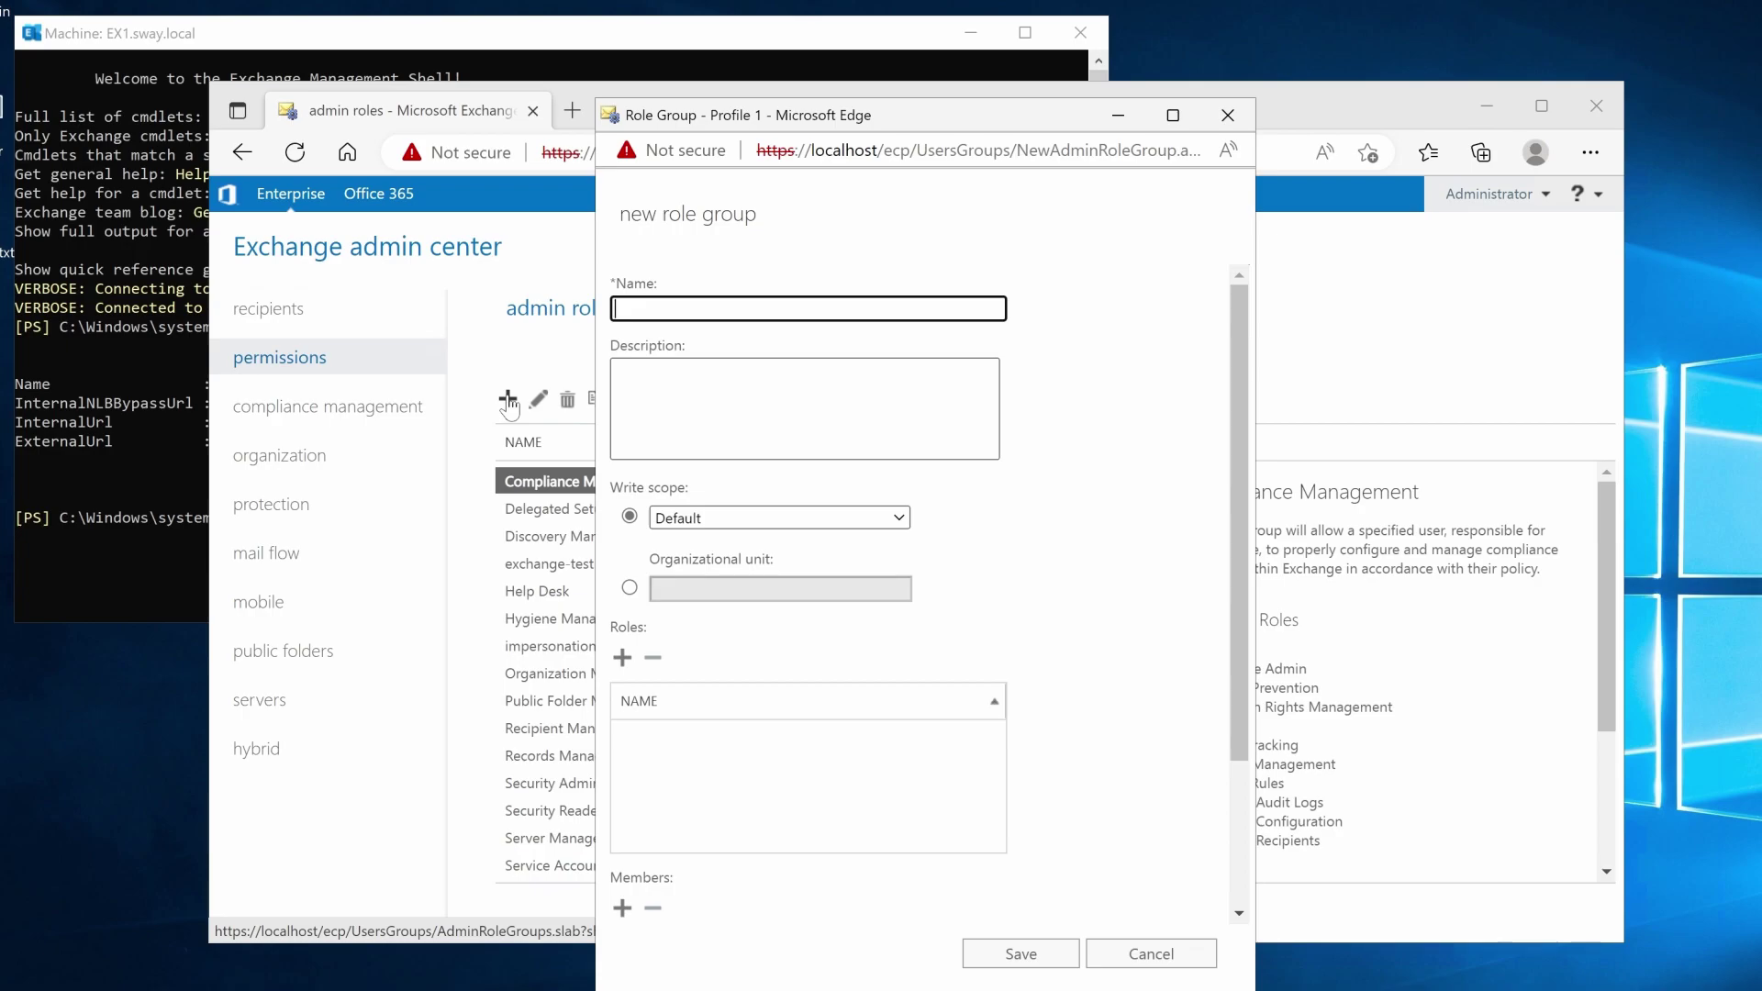
pyautogui.click(858, 308)
pyautogui.write('Service Account Permission')
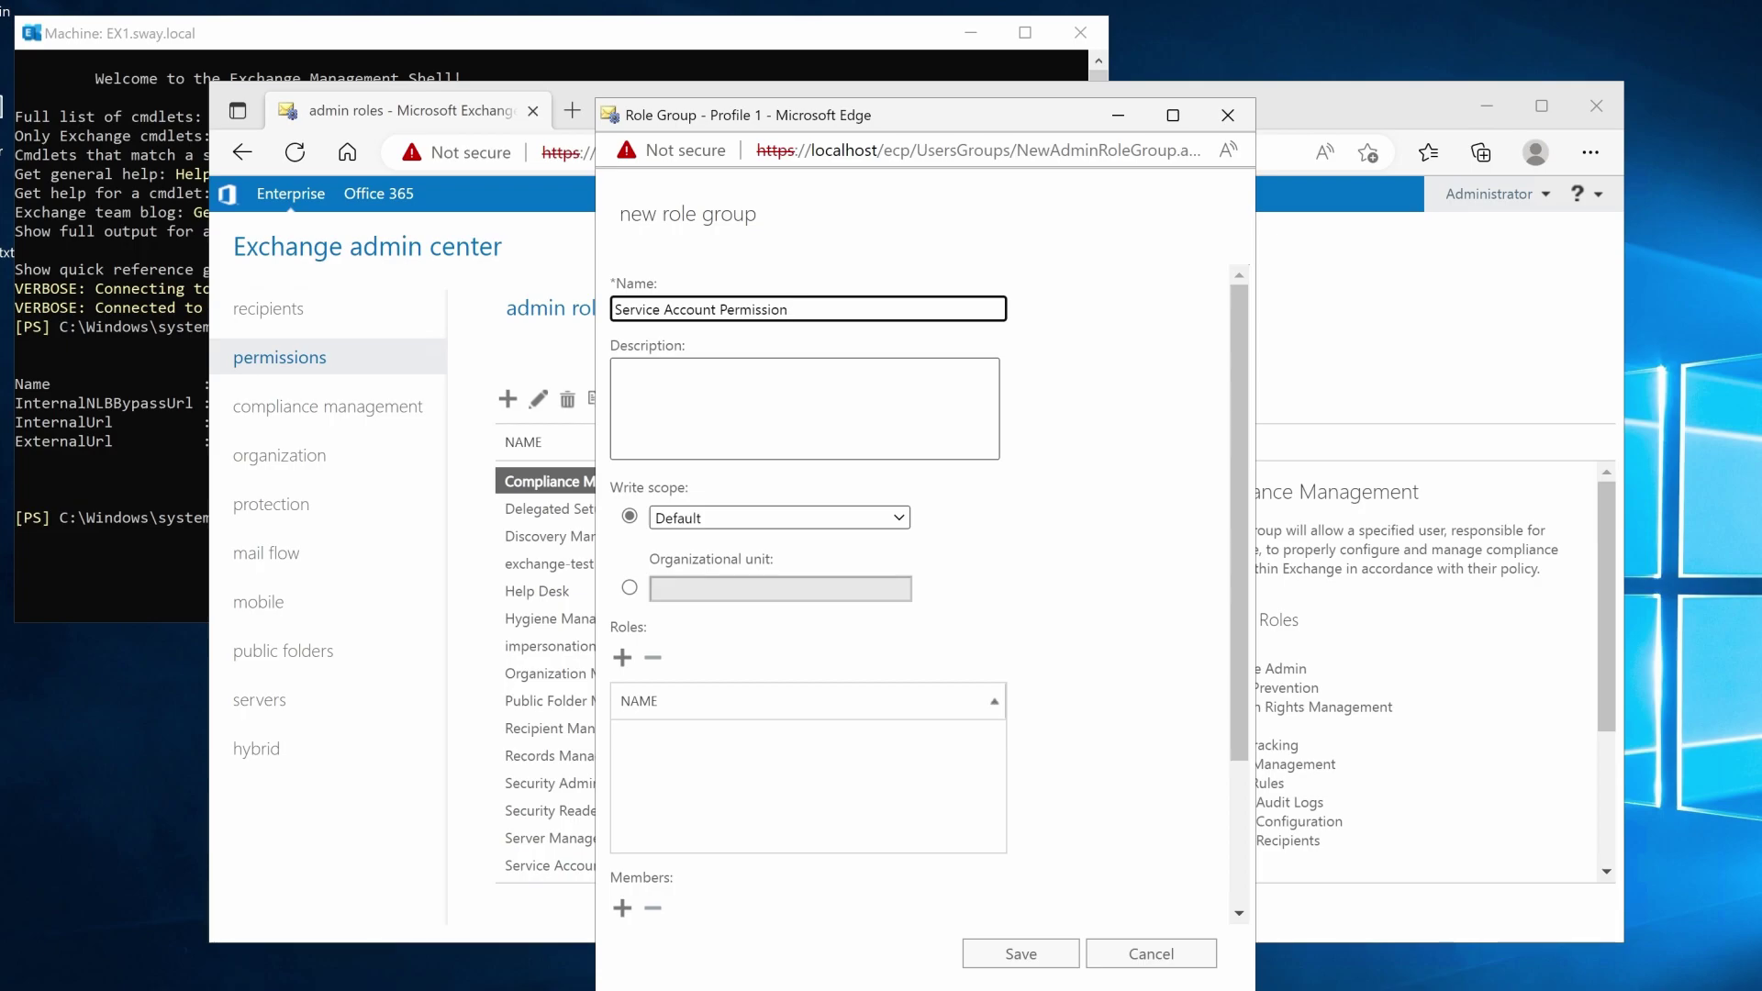
# - Add the ApplicationImpersonation role to the role group
pyautogui.click(622, 657)
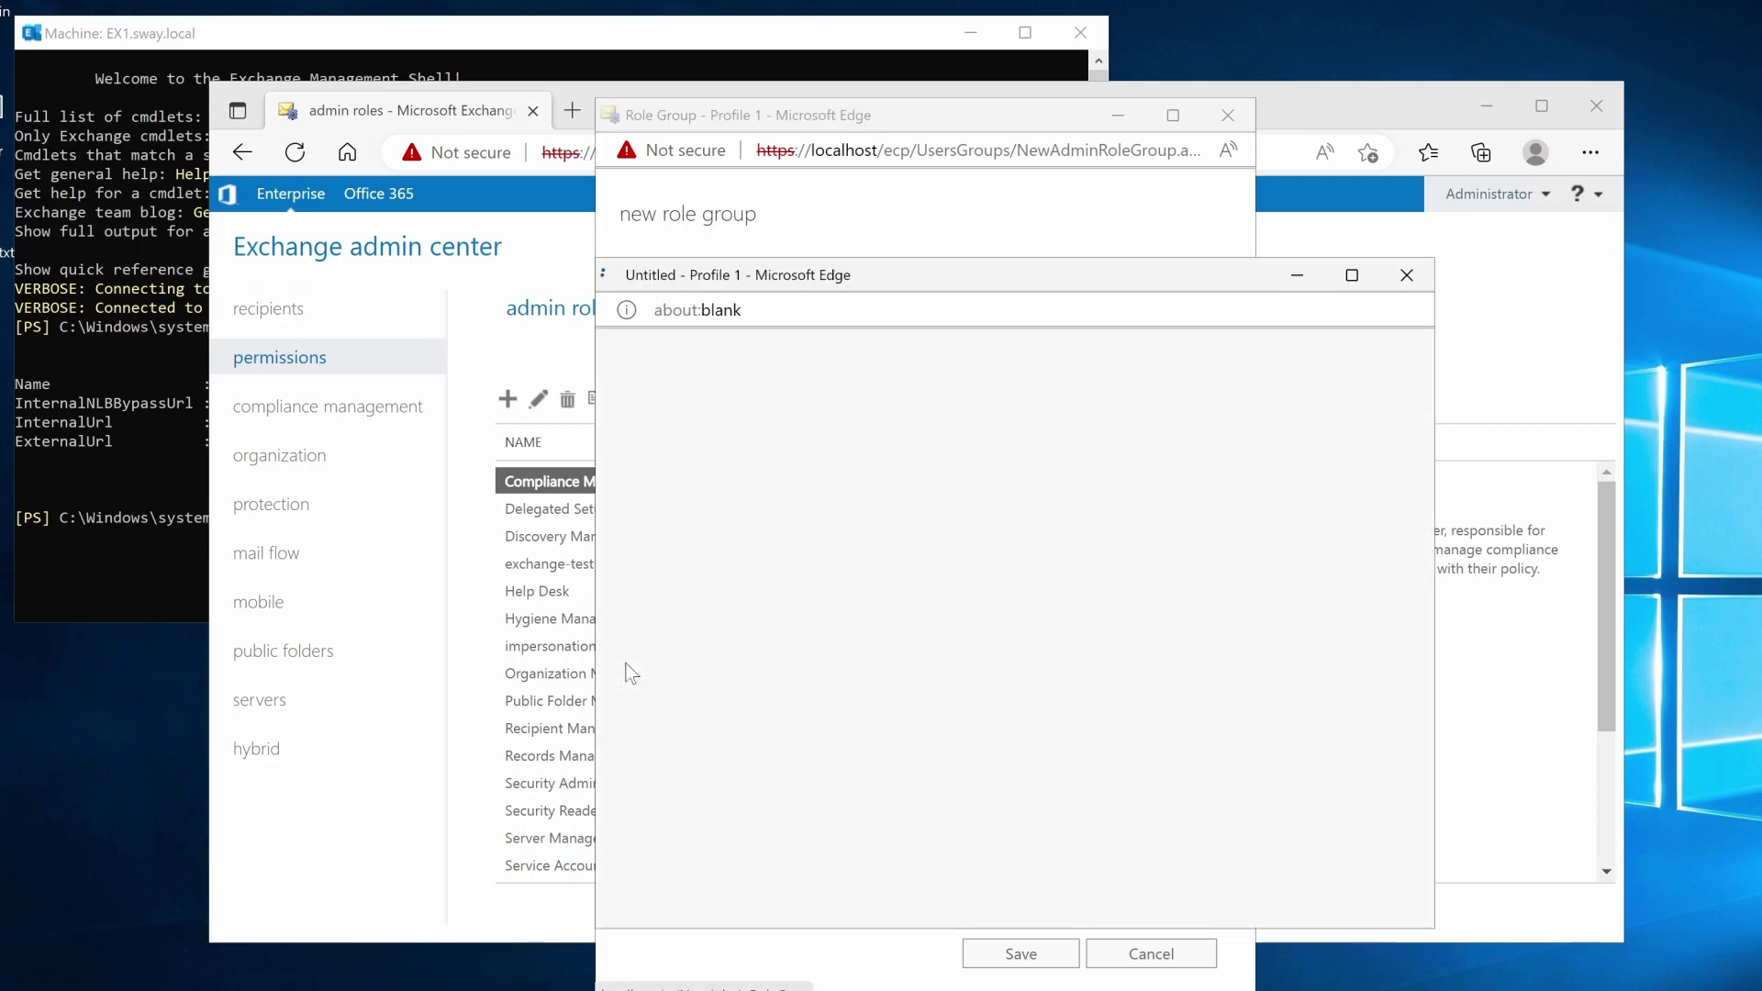
pyautogui.click(1015, 495)
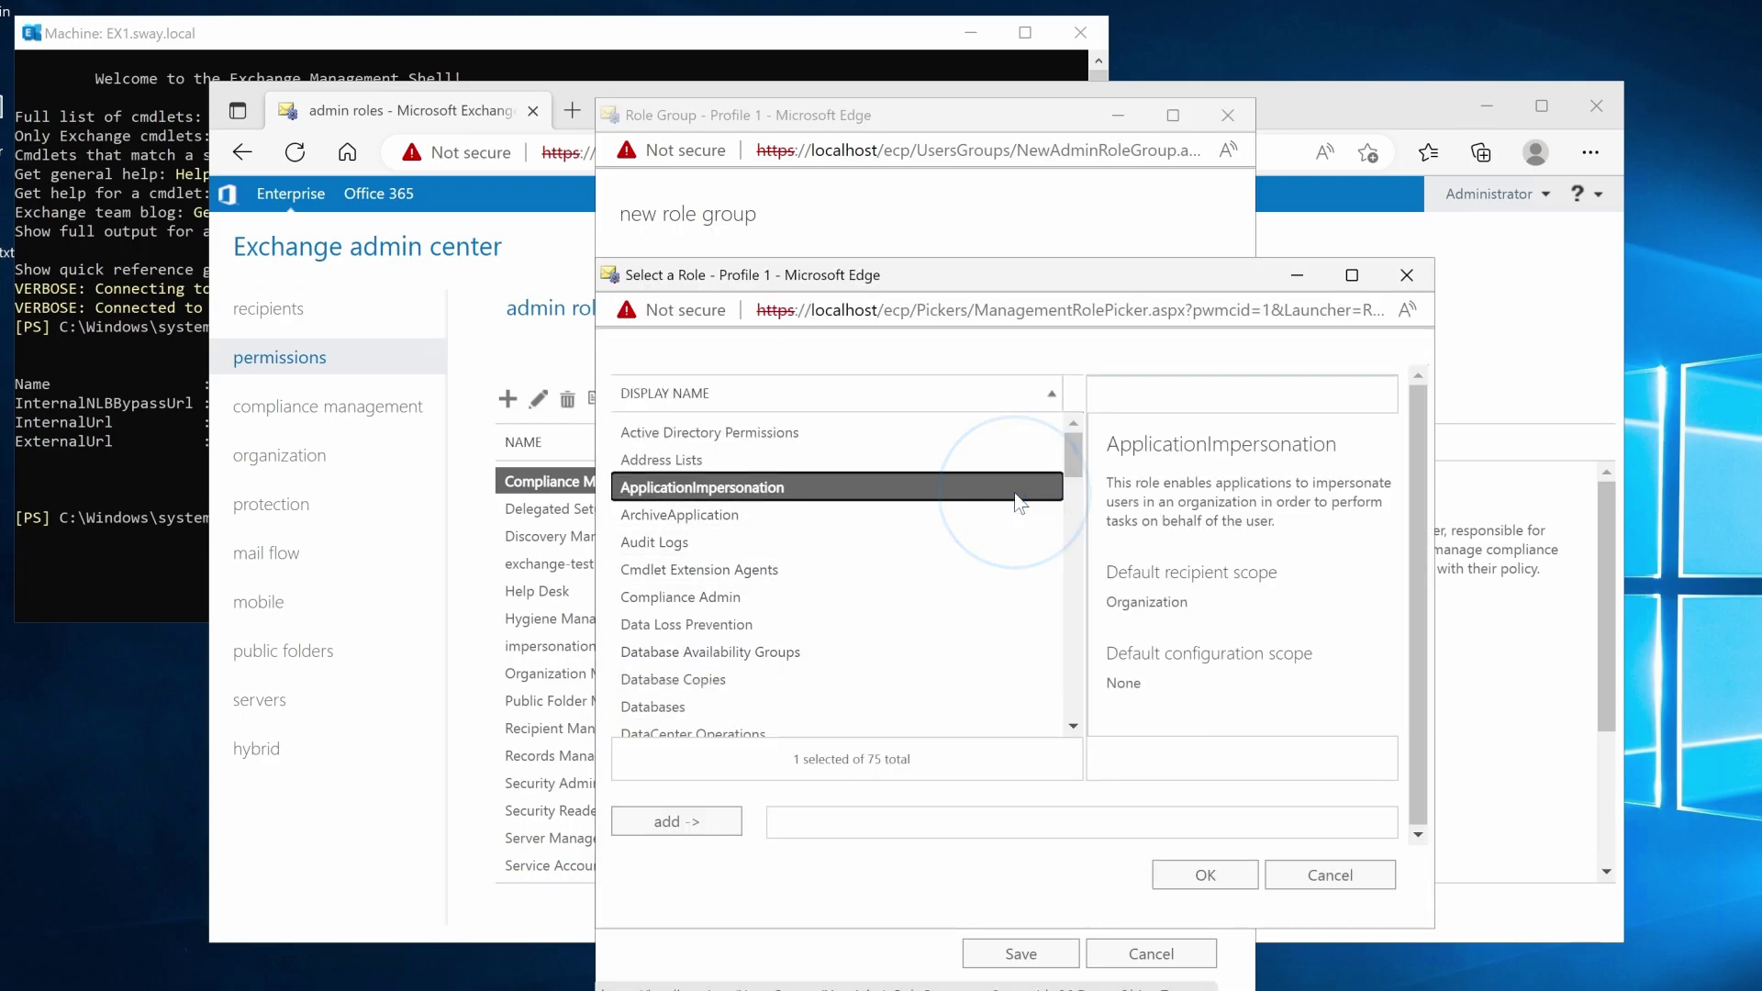
pyautogui.click(1220, 877)
# - Add the Yeastar Workplace service account as a member and save the role group
pyautogui.moveTo(1226, 593); pyautogui.dragTo(1231, 754)
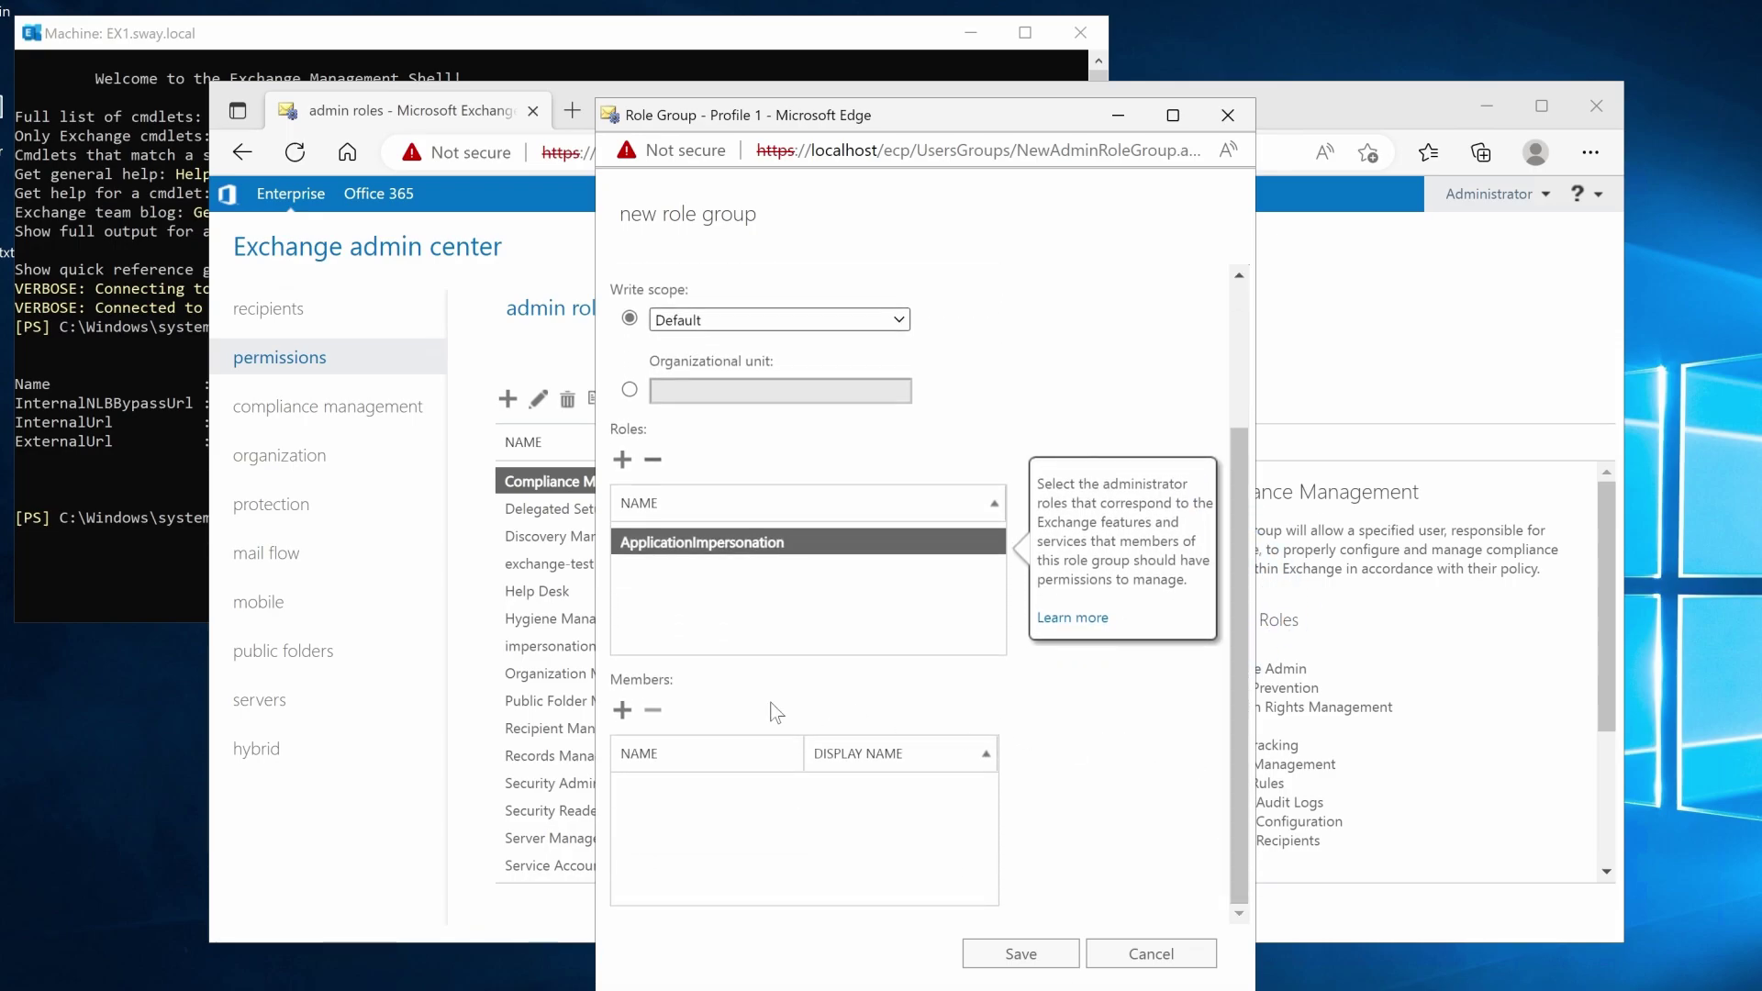
pyautogui.click(623, 710)
pyautogui.click(1202, 517)
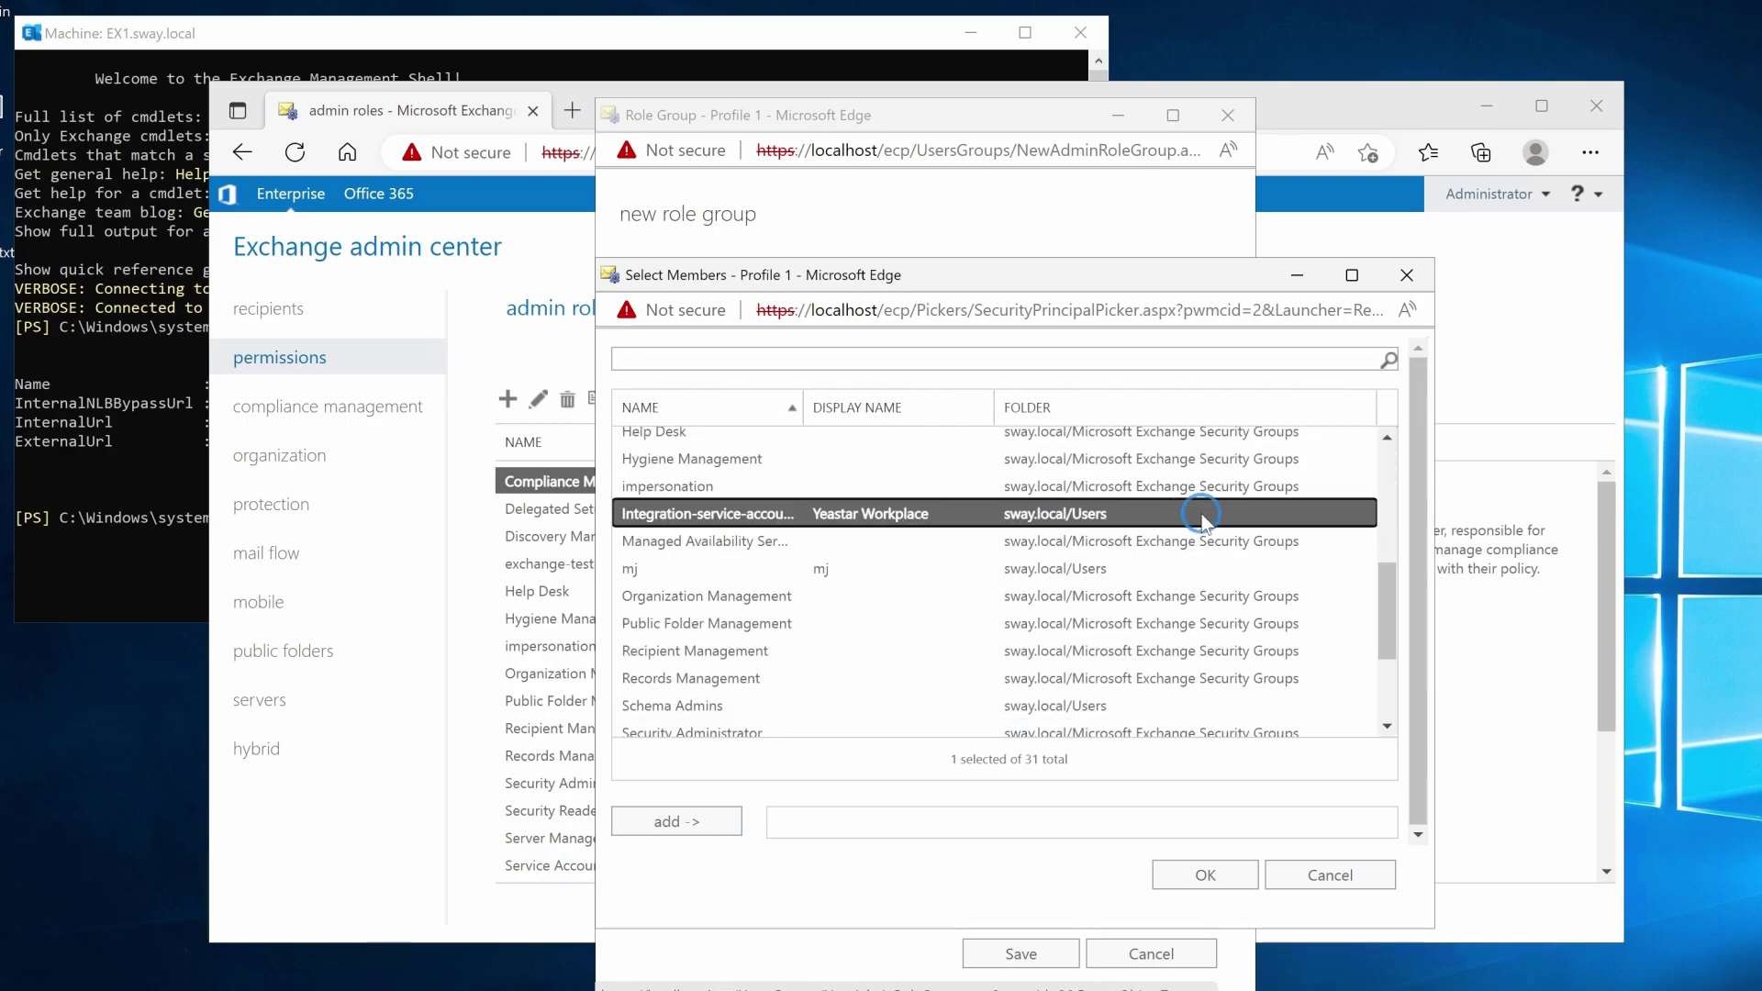
pyautogui.click(1213, 874)
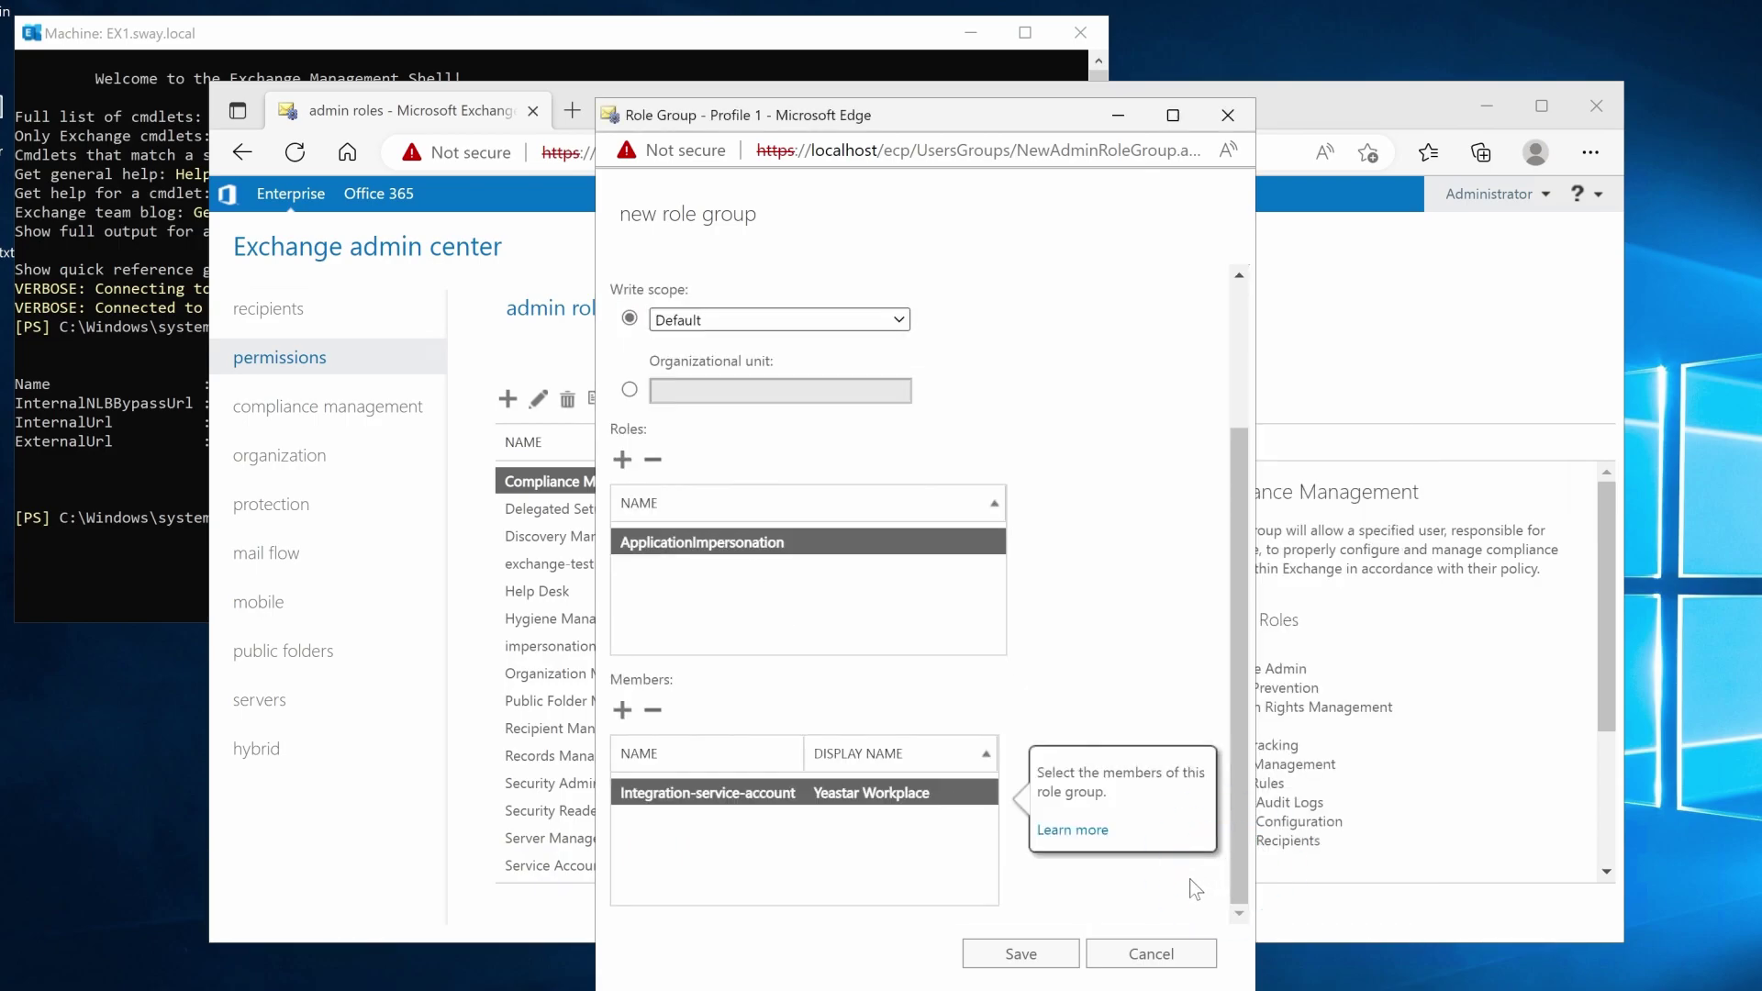
pyautogui.click(1023, 954)
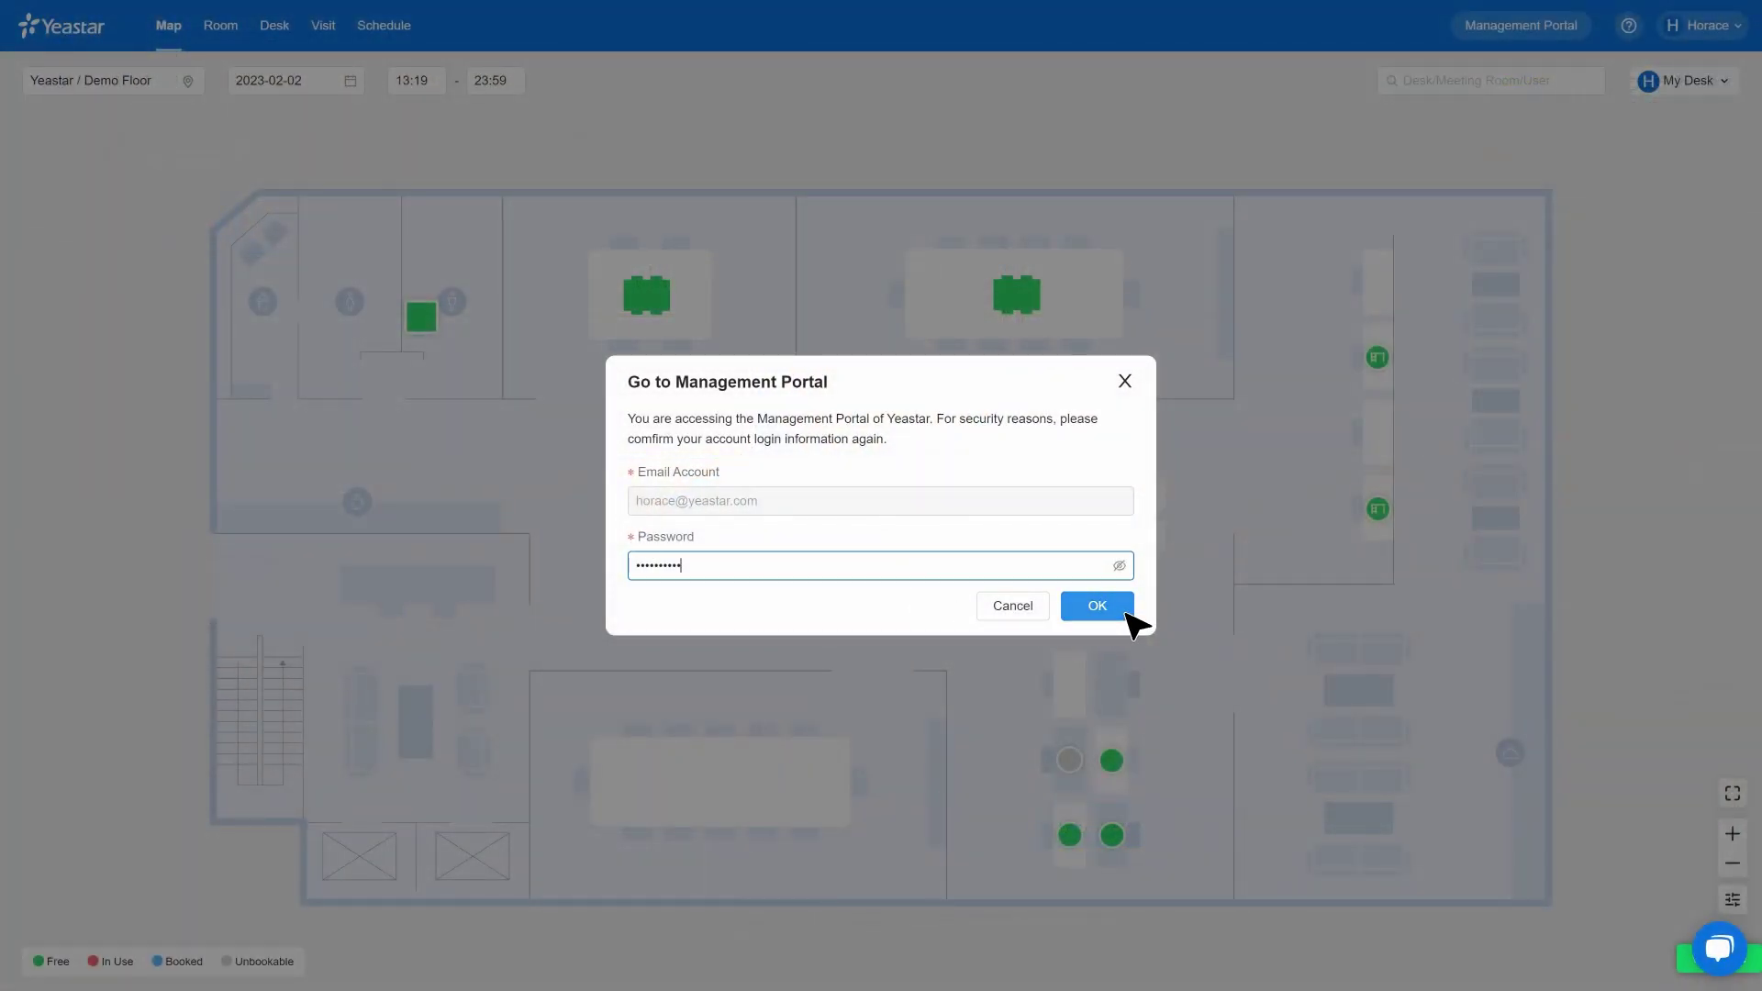
# - Re-enter the Management Portal and start the Exchange calendar connection from Integration settings
pyautogui.click(1128, 614)
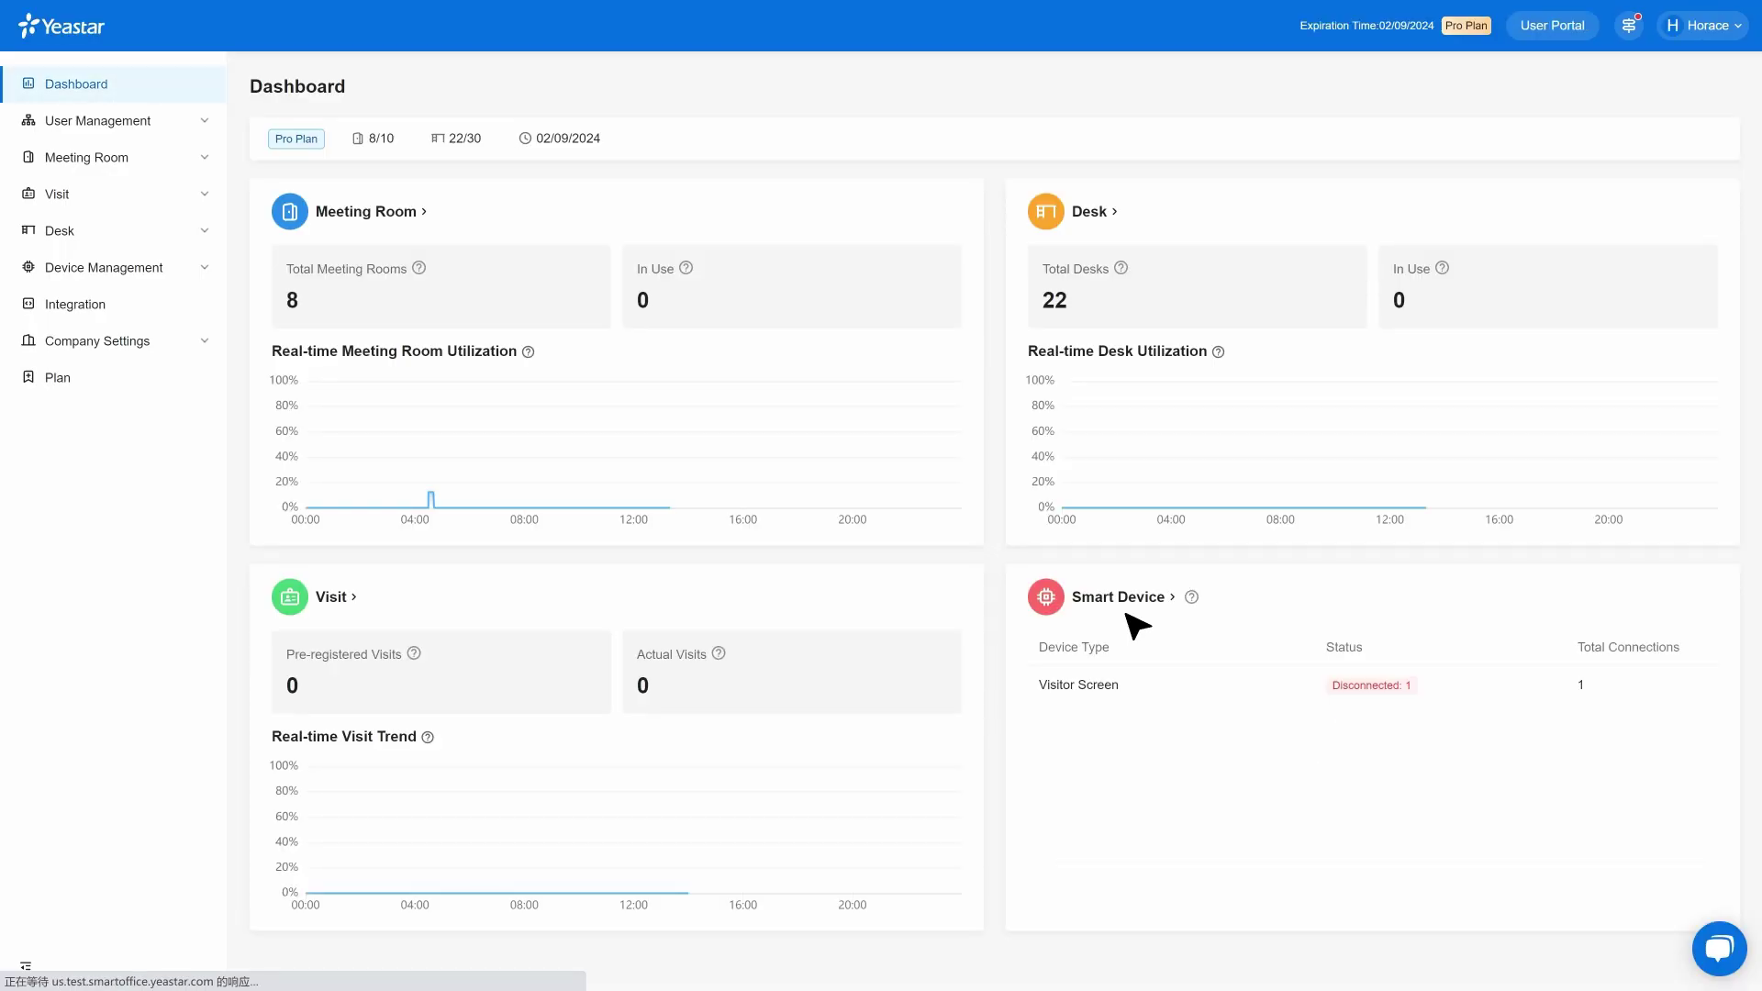
pyautogui.click(96, 308)
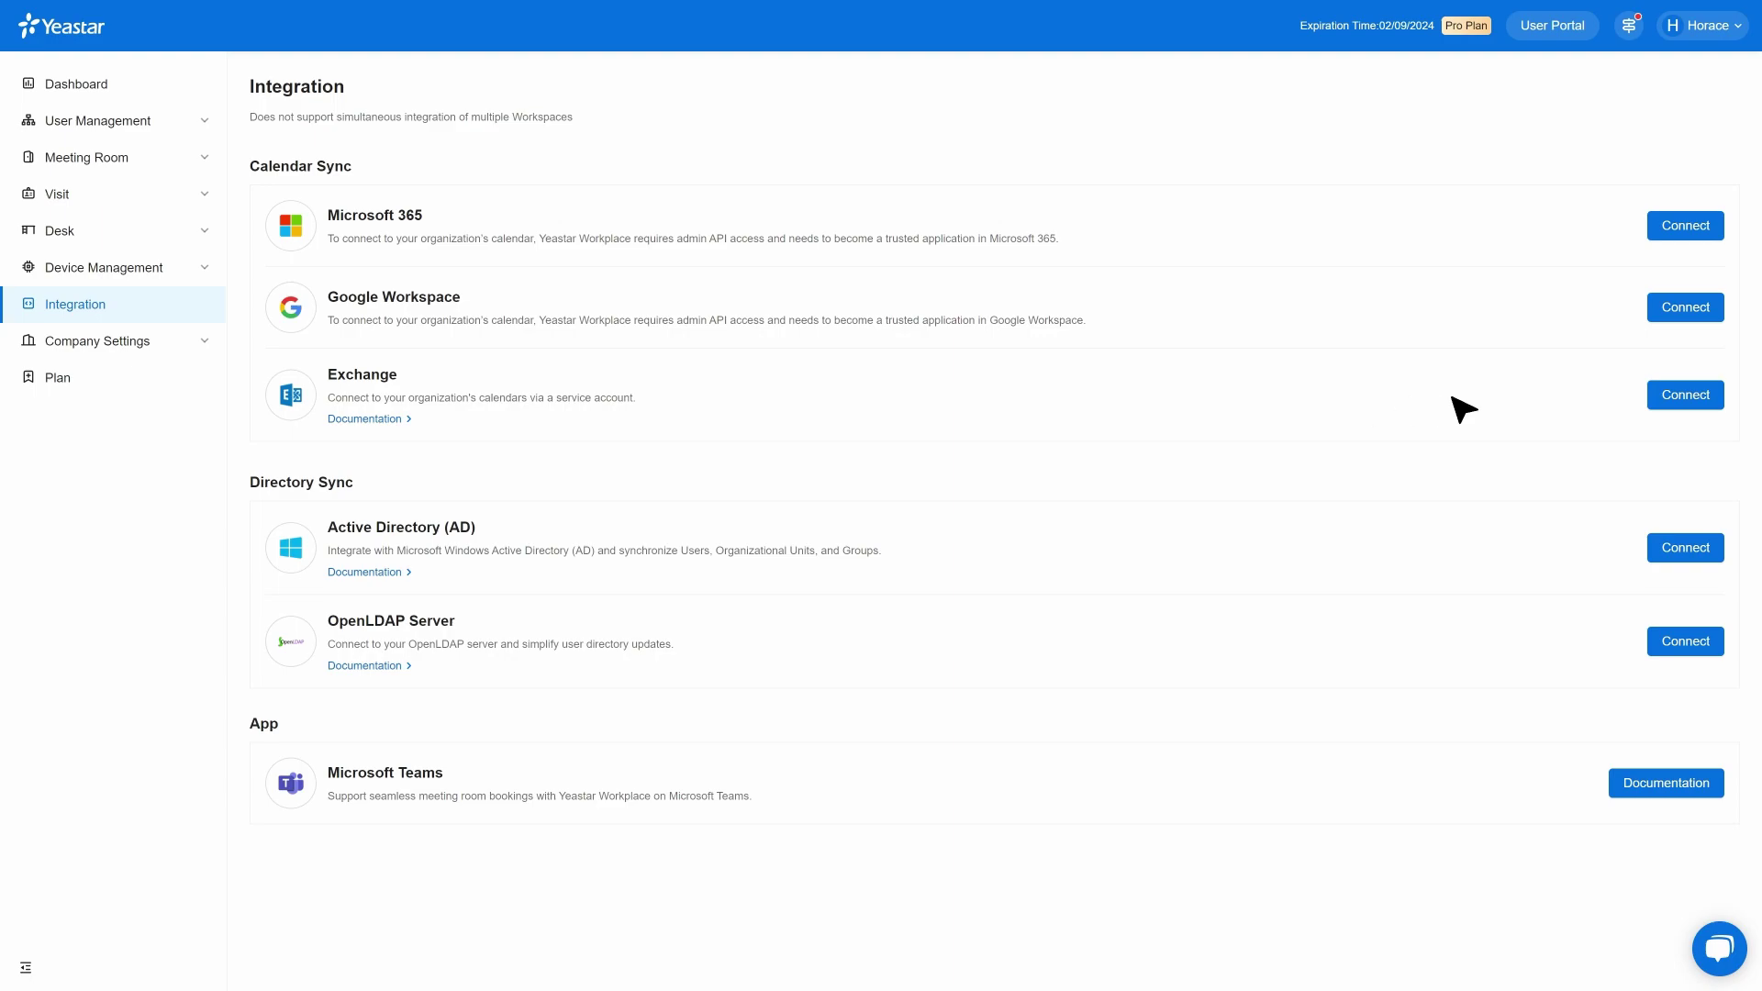
pyautogui.click(1702, 403)
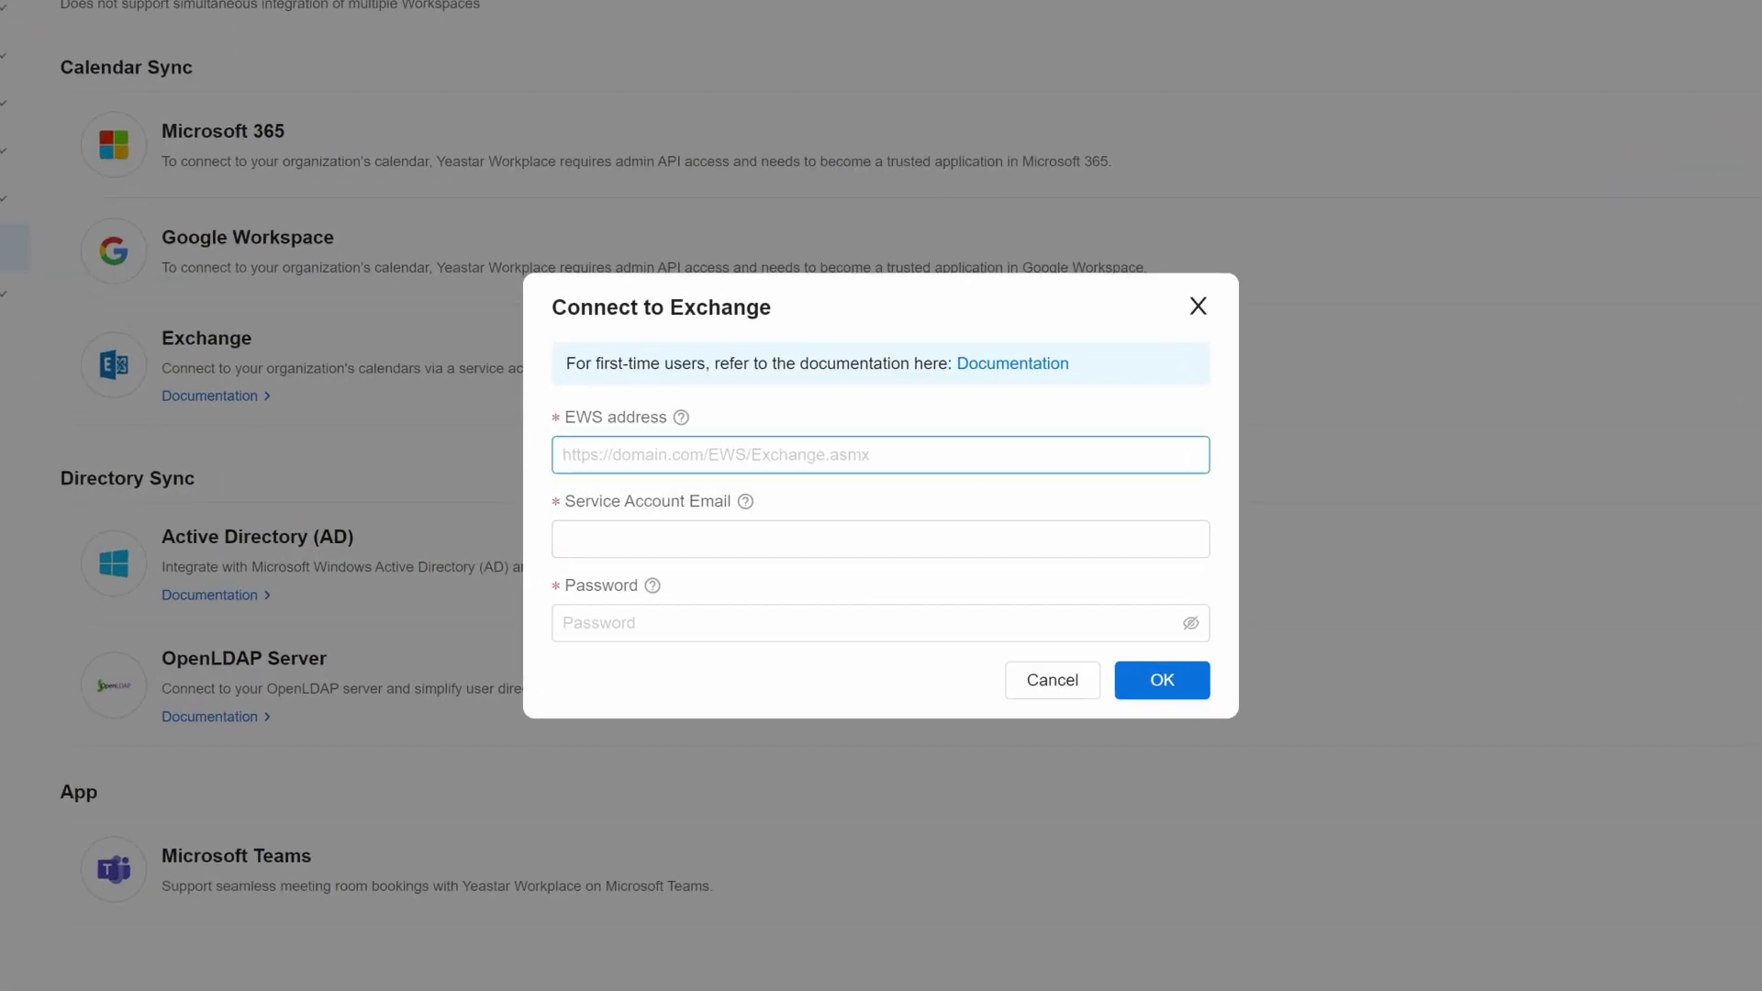
# - Enter the EWS URL, the service account e-mail and its password, then submit
pyautogui.click(1094, 454)
pyautogui.hotkey('ctrl', 'v')
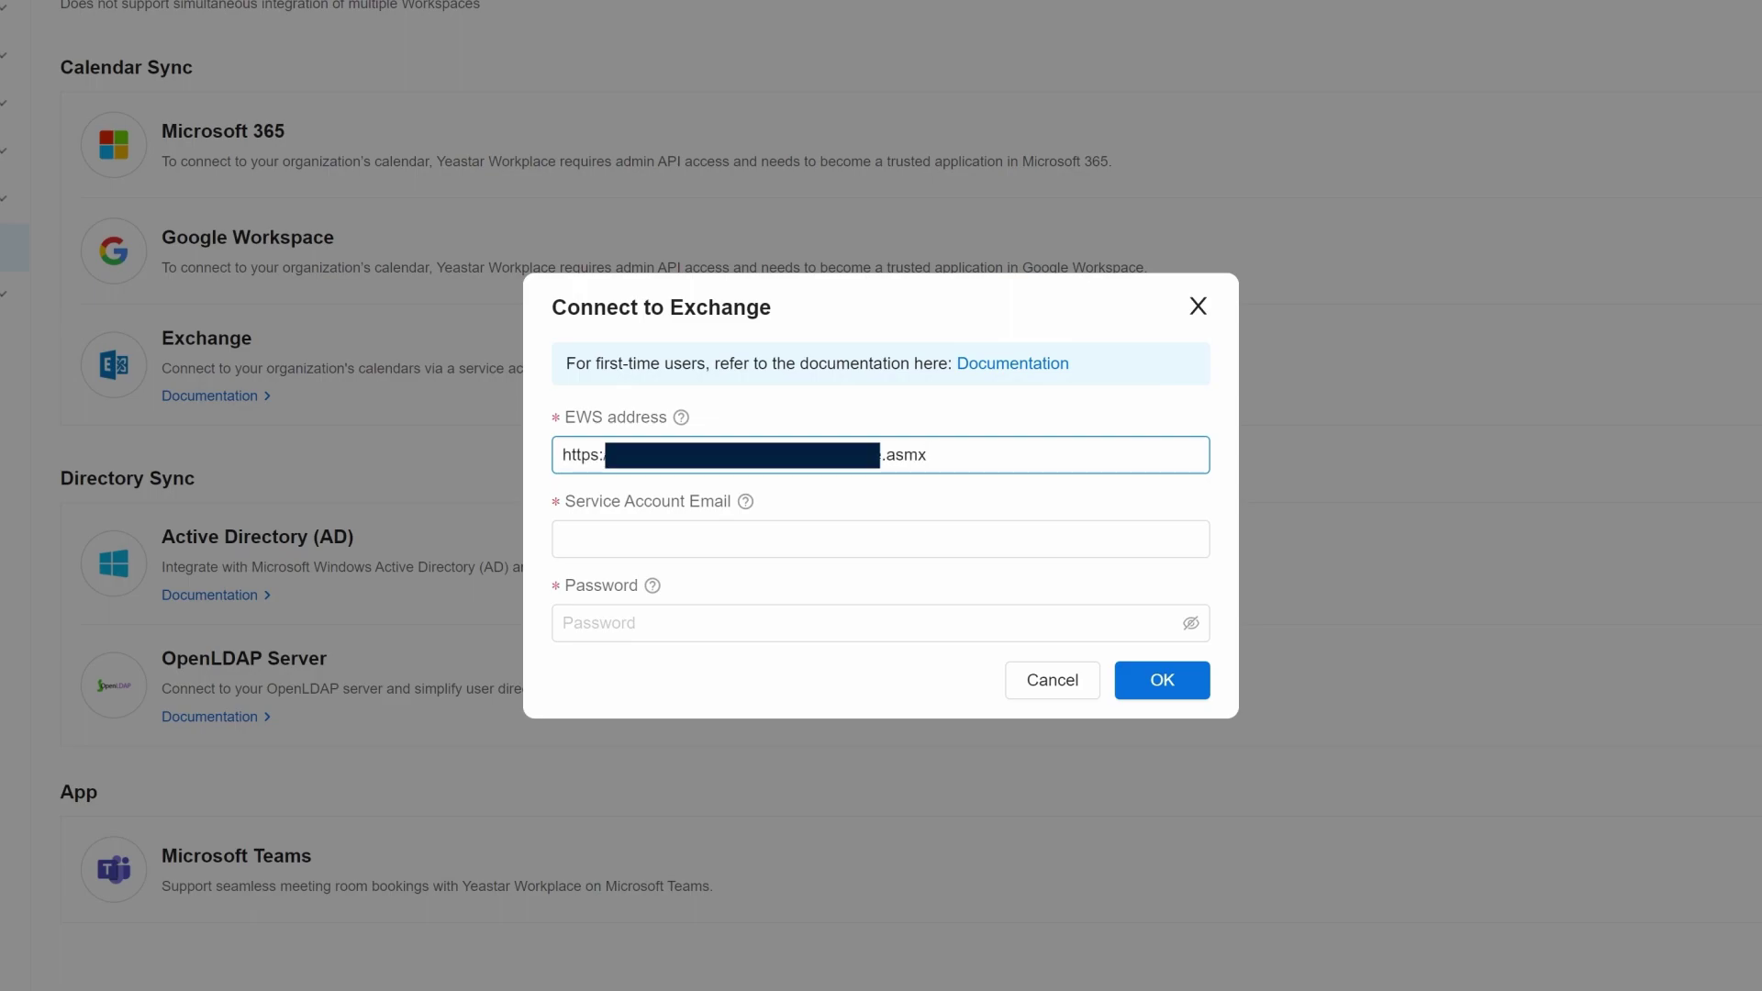
pyautogui.click(1025, 539)
pyautogui.hotkey('ctrl', 'v')
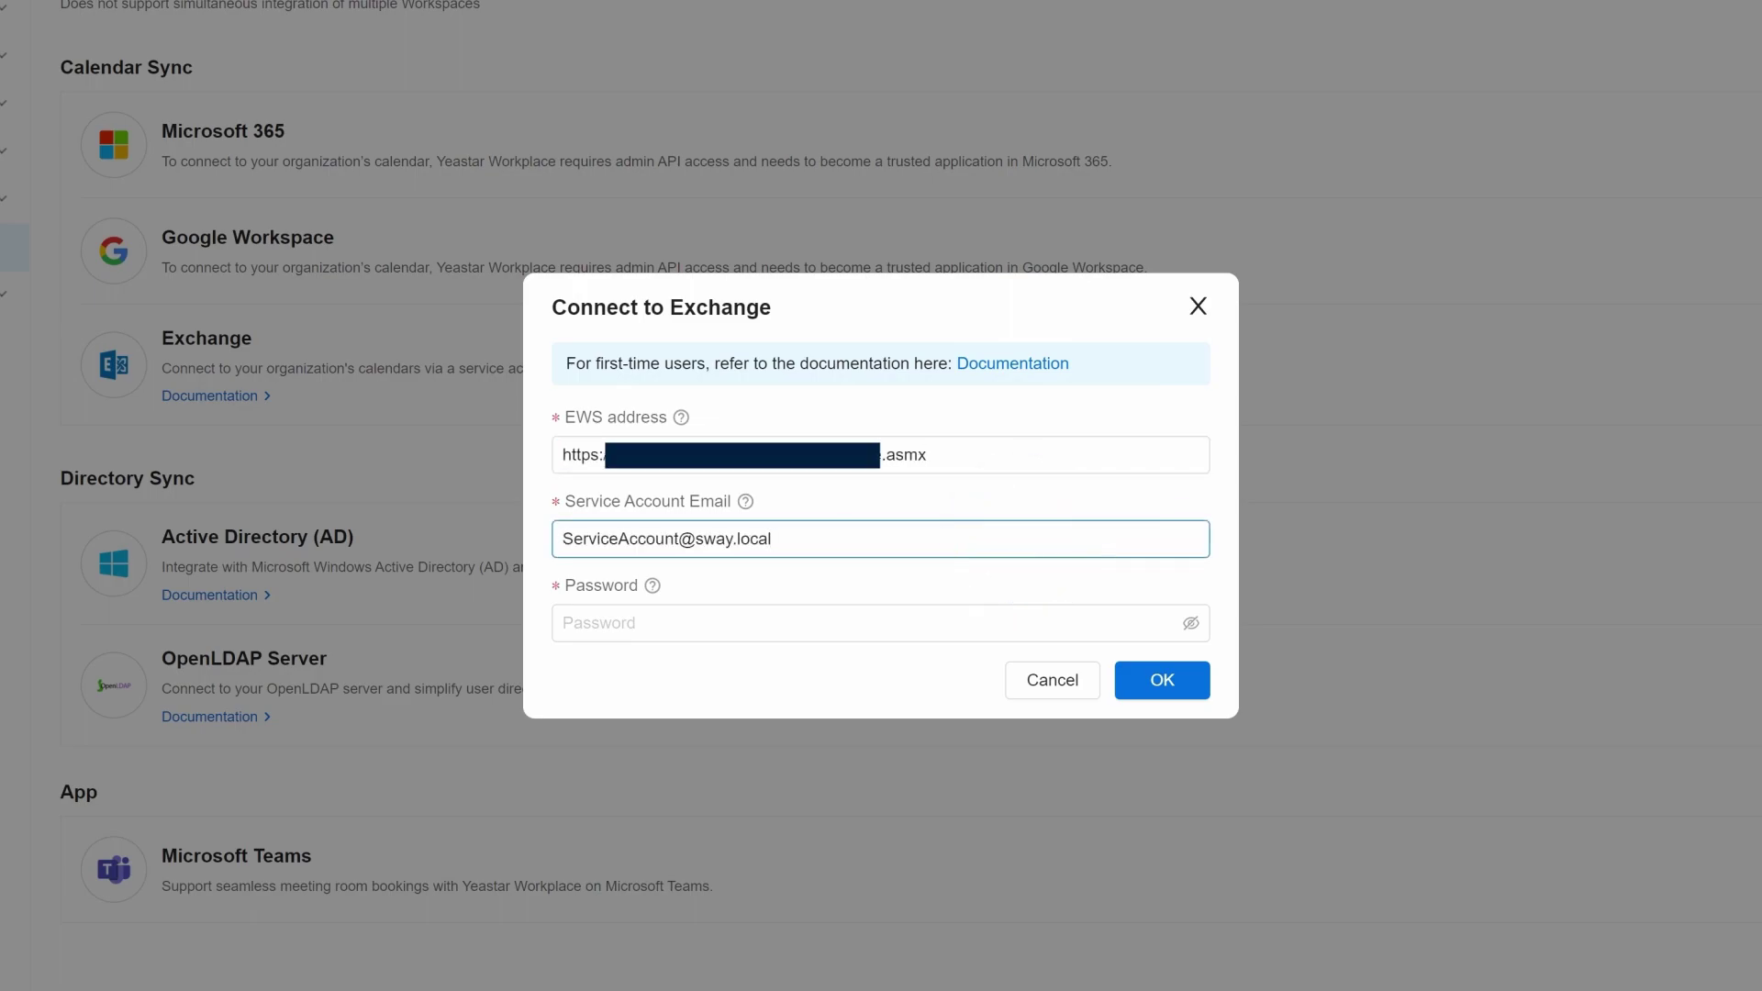
pyautogui.click(988, 623)
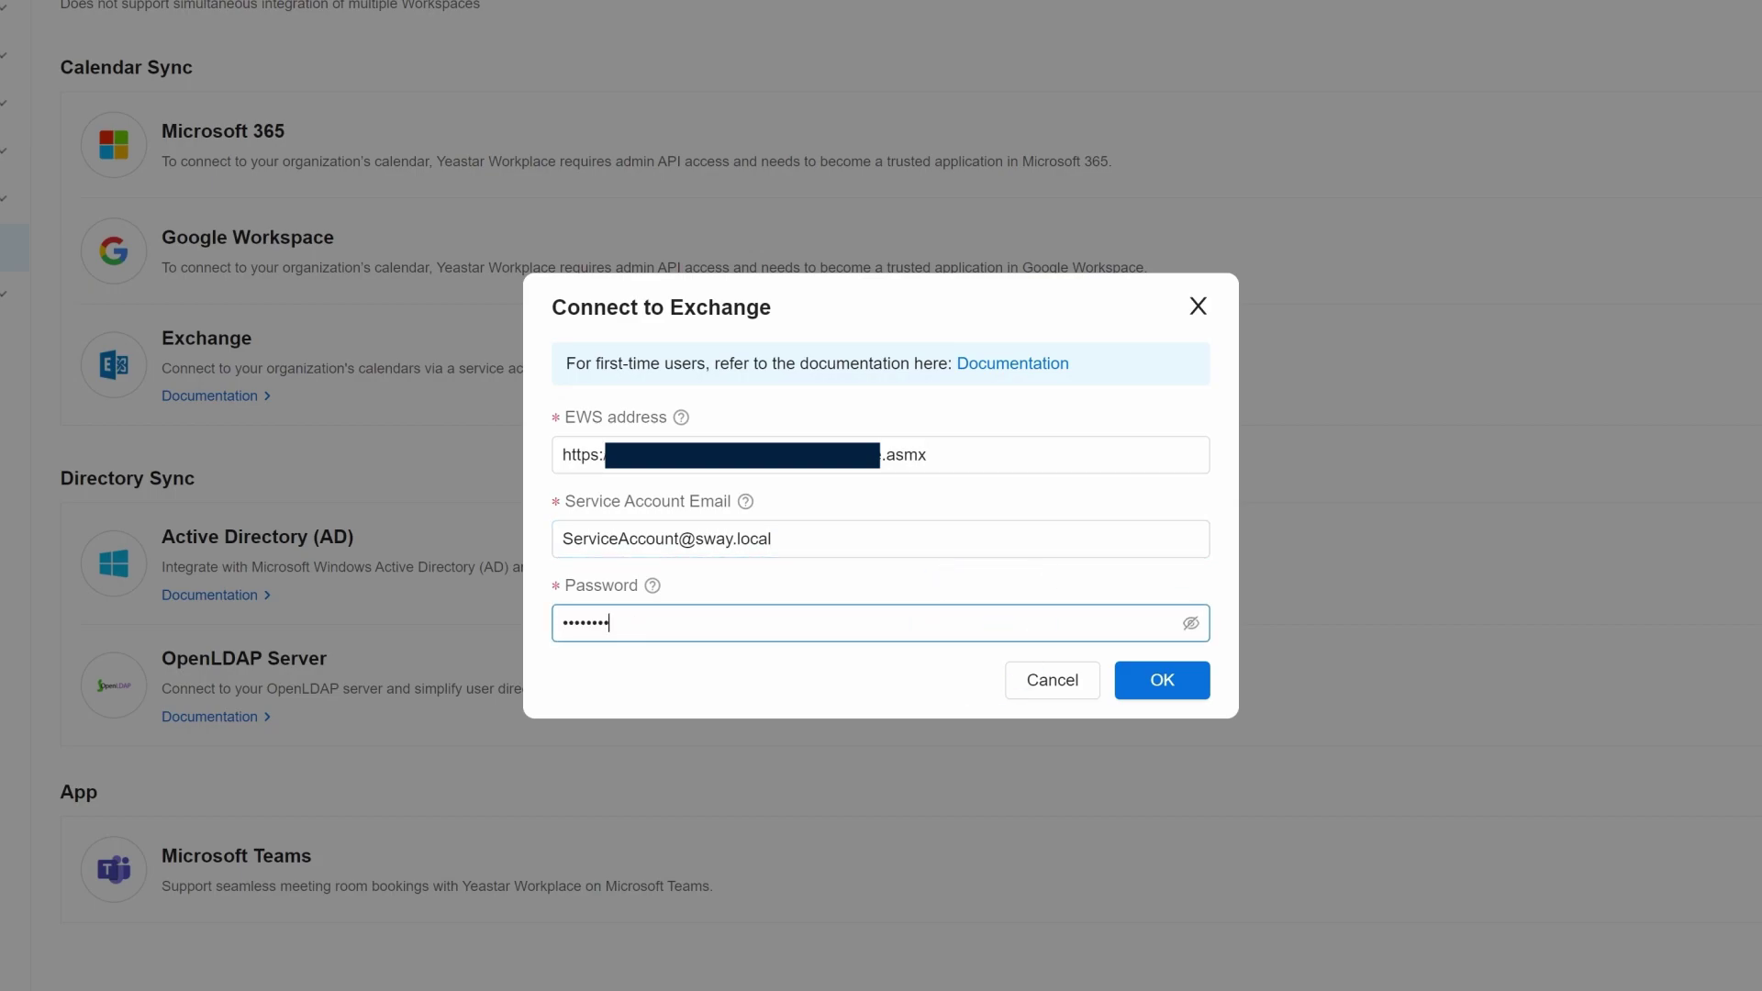
pyautogui.click(1158, 680)
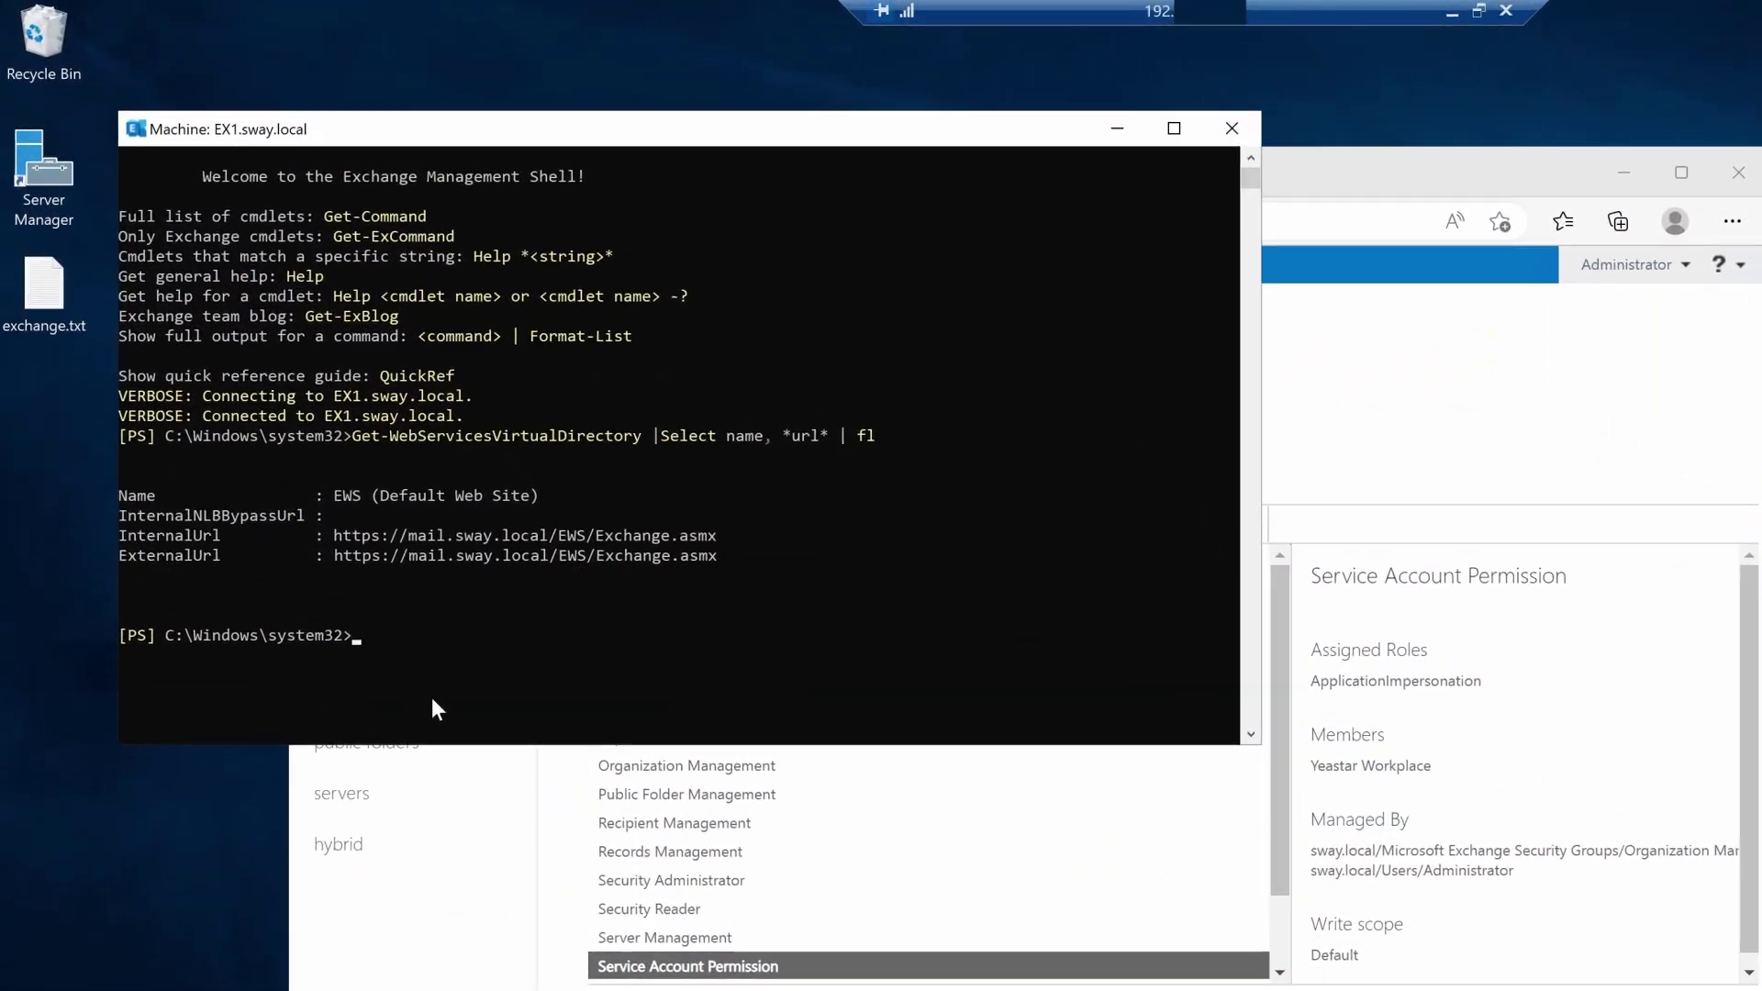
# - Run $Members=Get-Mailbox -Filter RoomMailbox and enter a New-DistributionGroup room list named video-test
pyautogui.write('$Members=Get-Mailbox -Filter {(RecipientTypeDetails -eq "RoomMailbox")}')
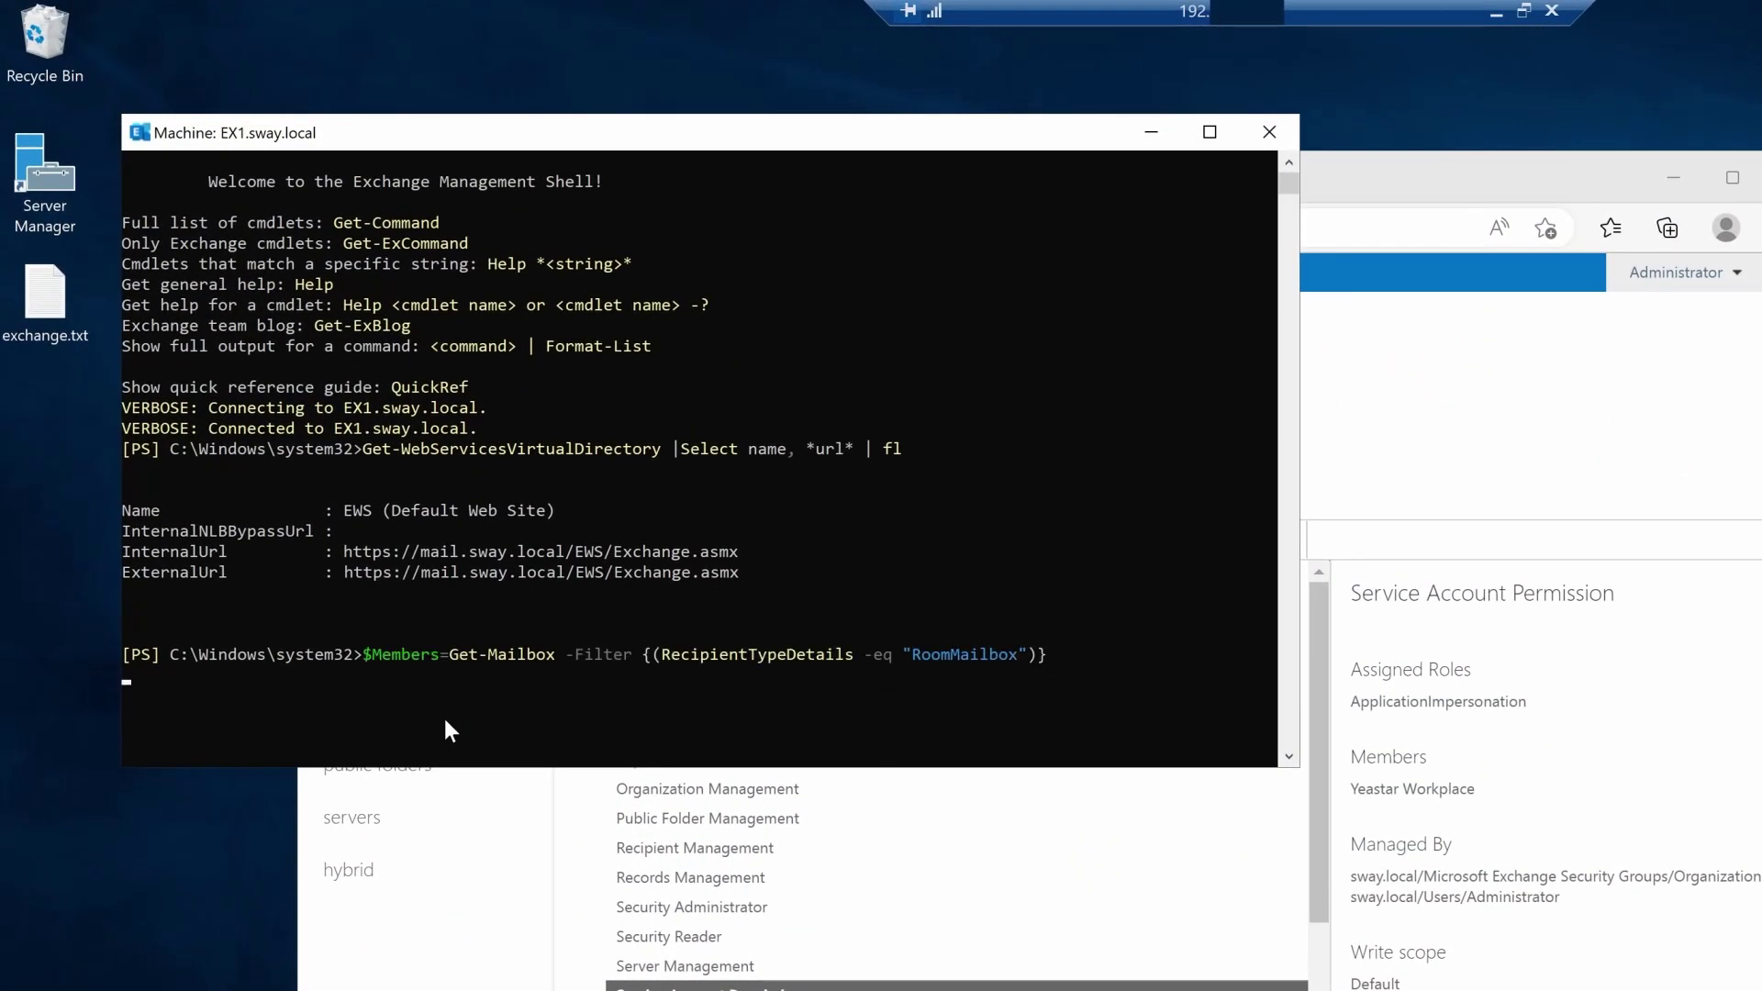
pyautogui.write('New-DistributionGroup -Name "Room List Name" -RoomList -Members $Members')
pyautogui.press('Left')
pyautogui.press('Left')
pyautogui.press('Left')
pyautogui.press('Left')
pyautogui.press('Left')
pyautogui.press('Left')
pyautogui.press('Left')
pyautogui.press('Left')
pyautogui.press('Left')
pyautogui.press('Left')
pyautogui.press('Left')
pyautogui.press('Left')
pyautogui.press('Left')
pyautogui.press('Left')
pyautogui.press('Left')
pyautogui.press('Left')
pyautogui.press('Left')
pyautogui.press('Left')
pyautogui.press('Left')
pyautogui.press('Left')
pyautogui.press('BackSpace')
pyautogui.press('BackSpace')
pyautogui.press('BackSpace')
pyautogui.press('BackSpace')
pyautogui.press('BackSpace')
pyautogui.press('BackSpace')
pyautogui.press('BackSpace')
pyautogui.press('BackSpace')
pyautogui.press('BackSpace')
pyautogui.press('BackSpace')
pyautogui.press('BackSpace')
pyautogui.press('BackSpace')
pyautogui.press('BackSpace')
pyautogui.press('Delete')
pyautogui.write('video-test')
pyautogui.press('End')
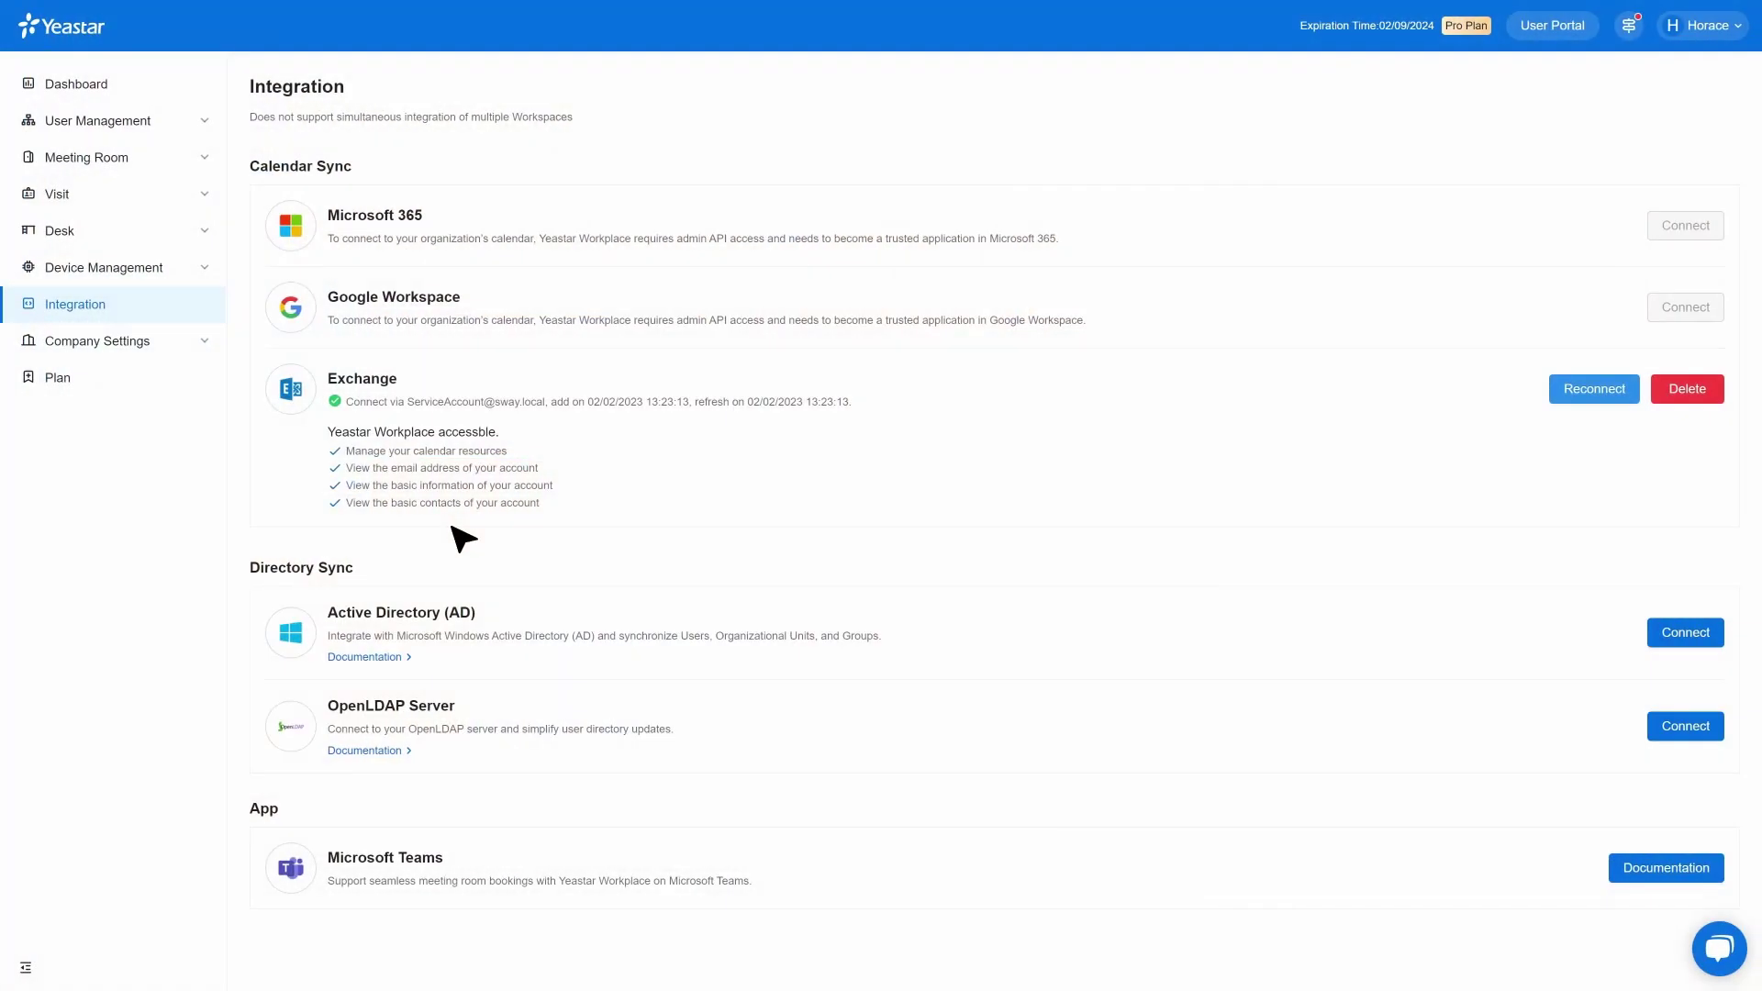
# - Add Large, Medium and Small Meeting Rooms from Exchange, then view the 16:00–19:00 Room Schedule booking
pyautogui.click(206, 159)
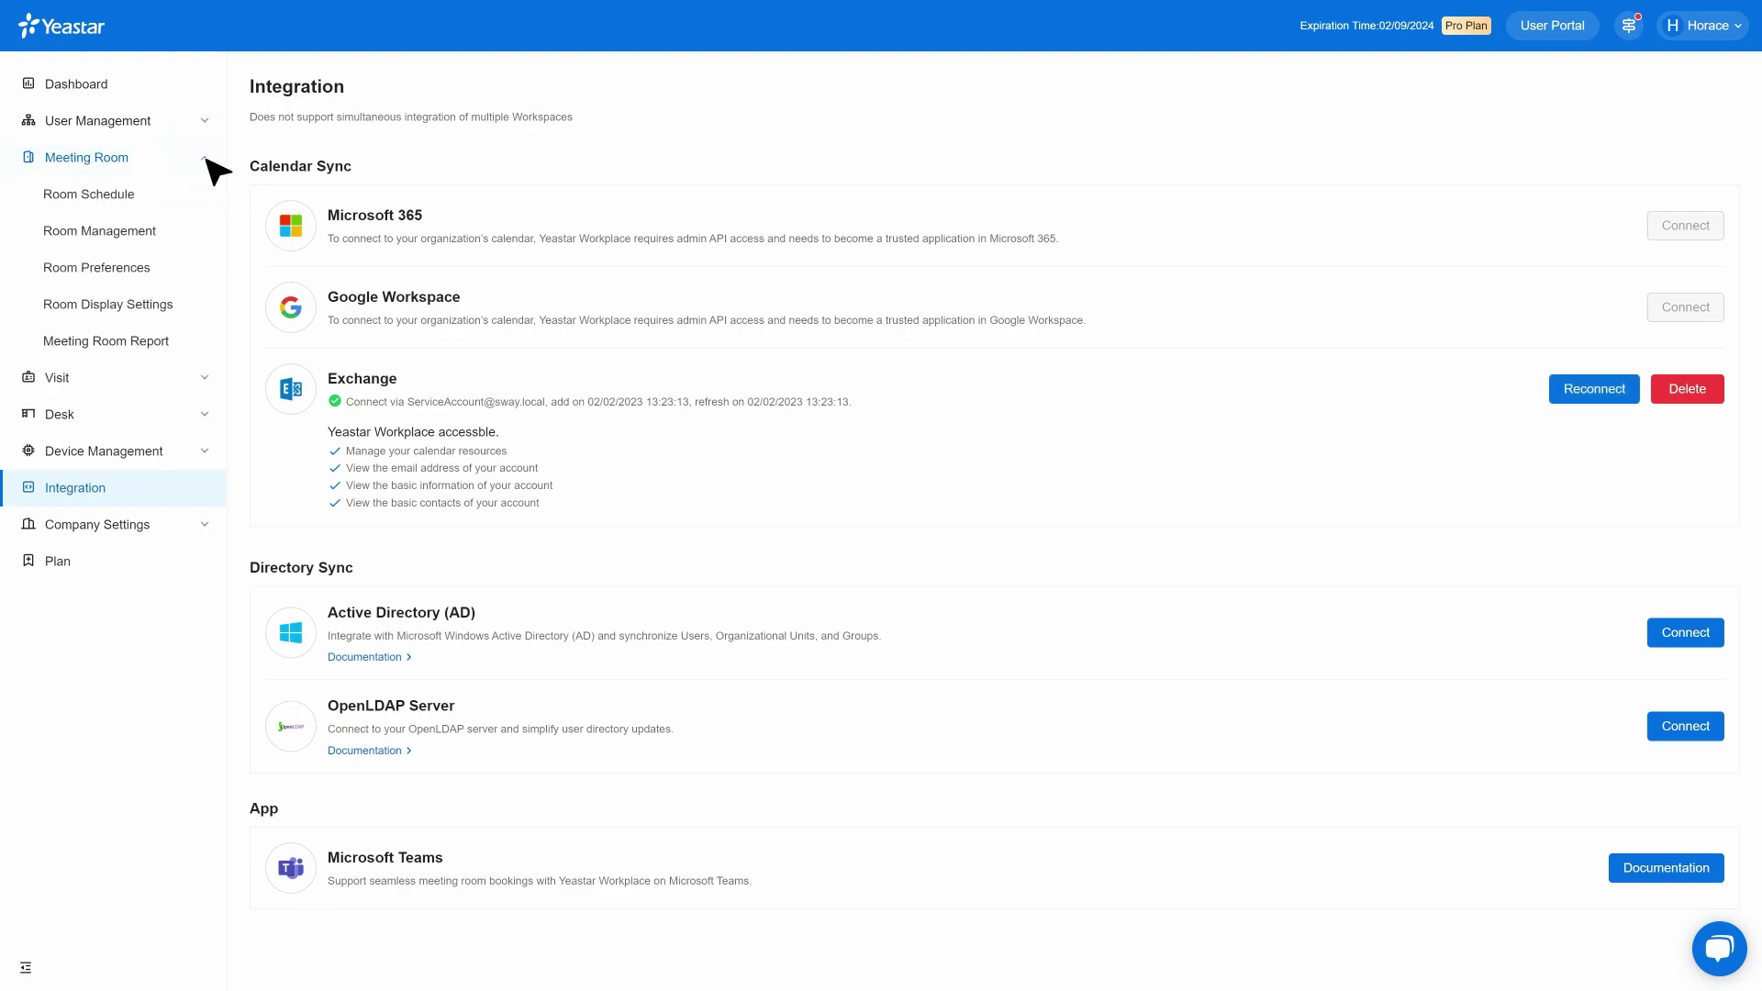
pyautogui.click(156, 231)
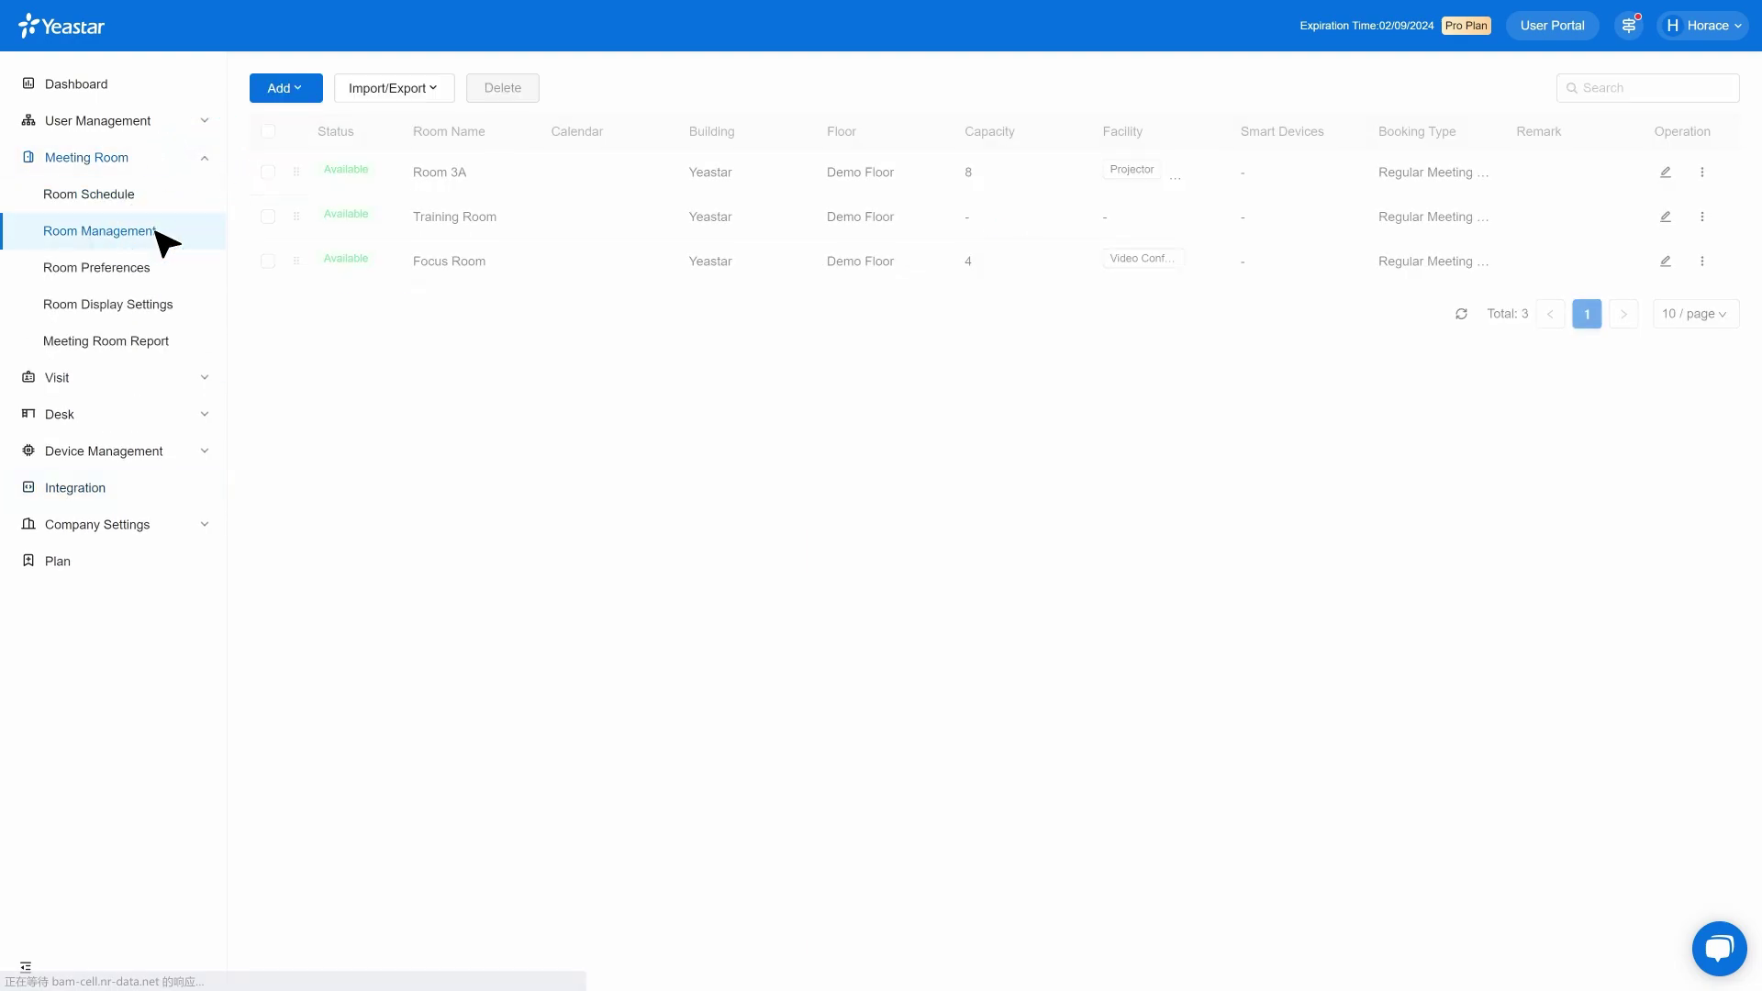
pyautogui.click(301, 91)
pyautogui.click(319, 156)
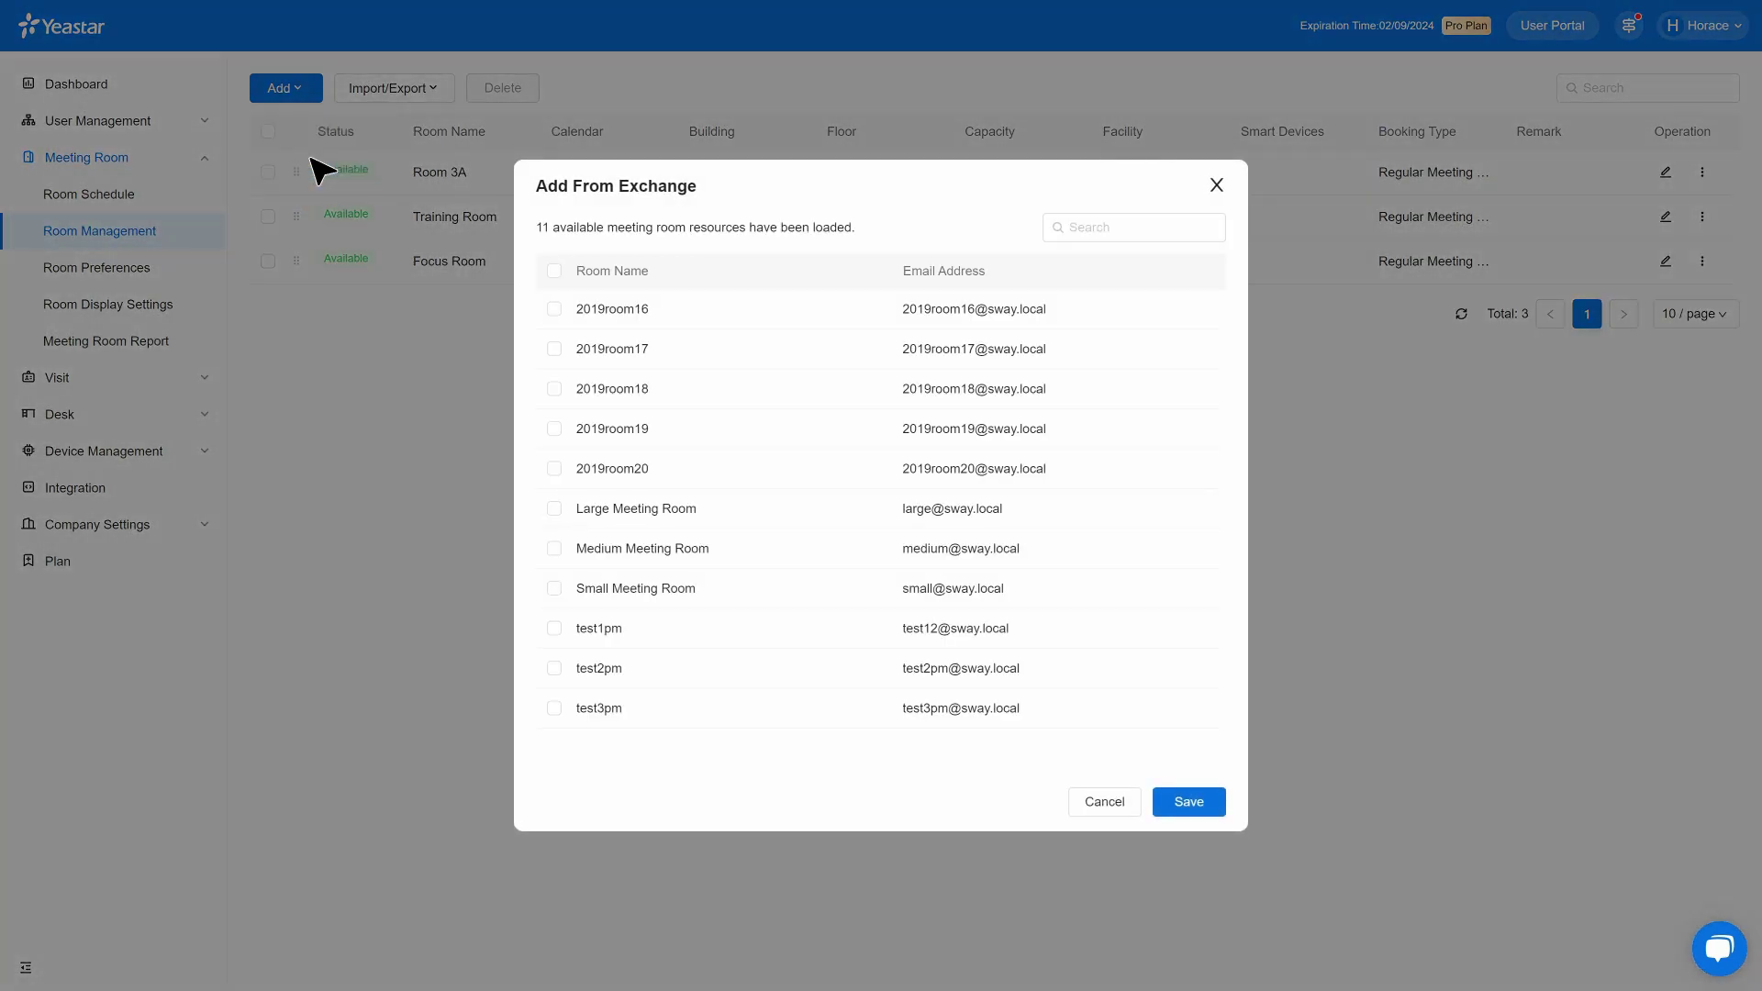
pyautogui.click(555, 509)
pyautogui.click(554, 548)
pyautogui.click(554, 588)
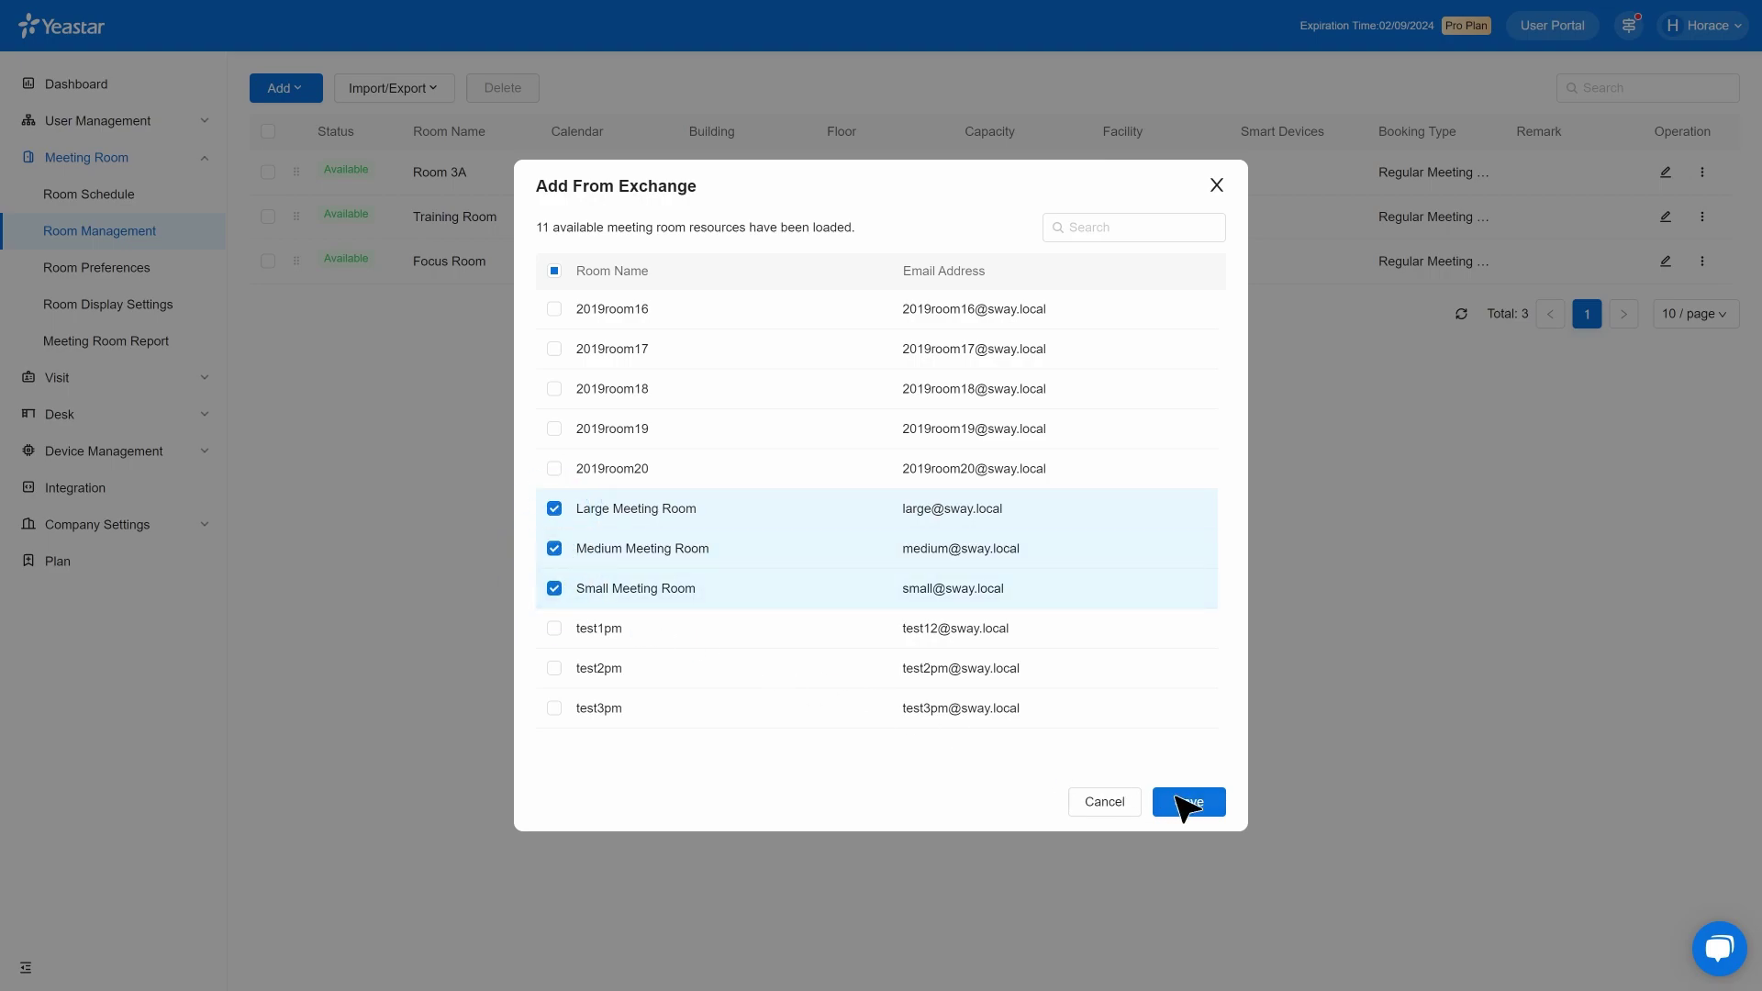
pyautogui.click(1186, 800)
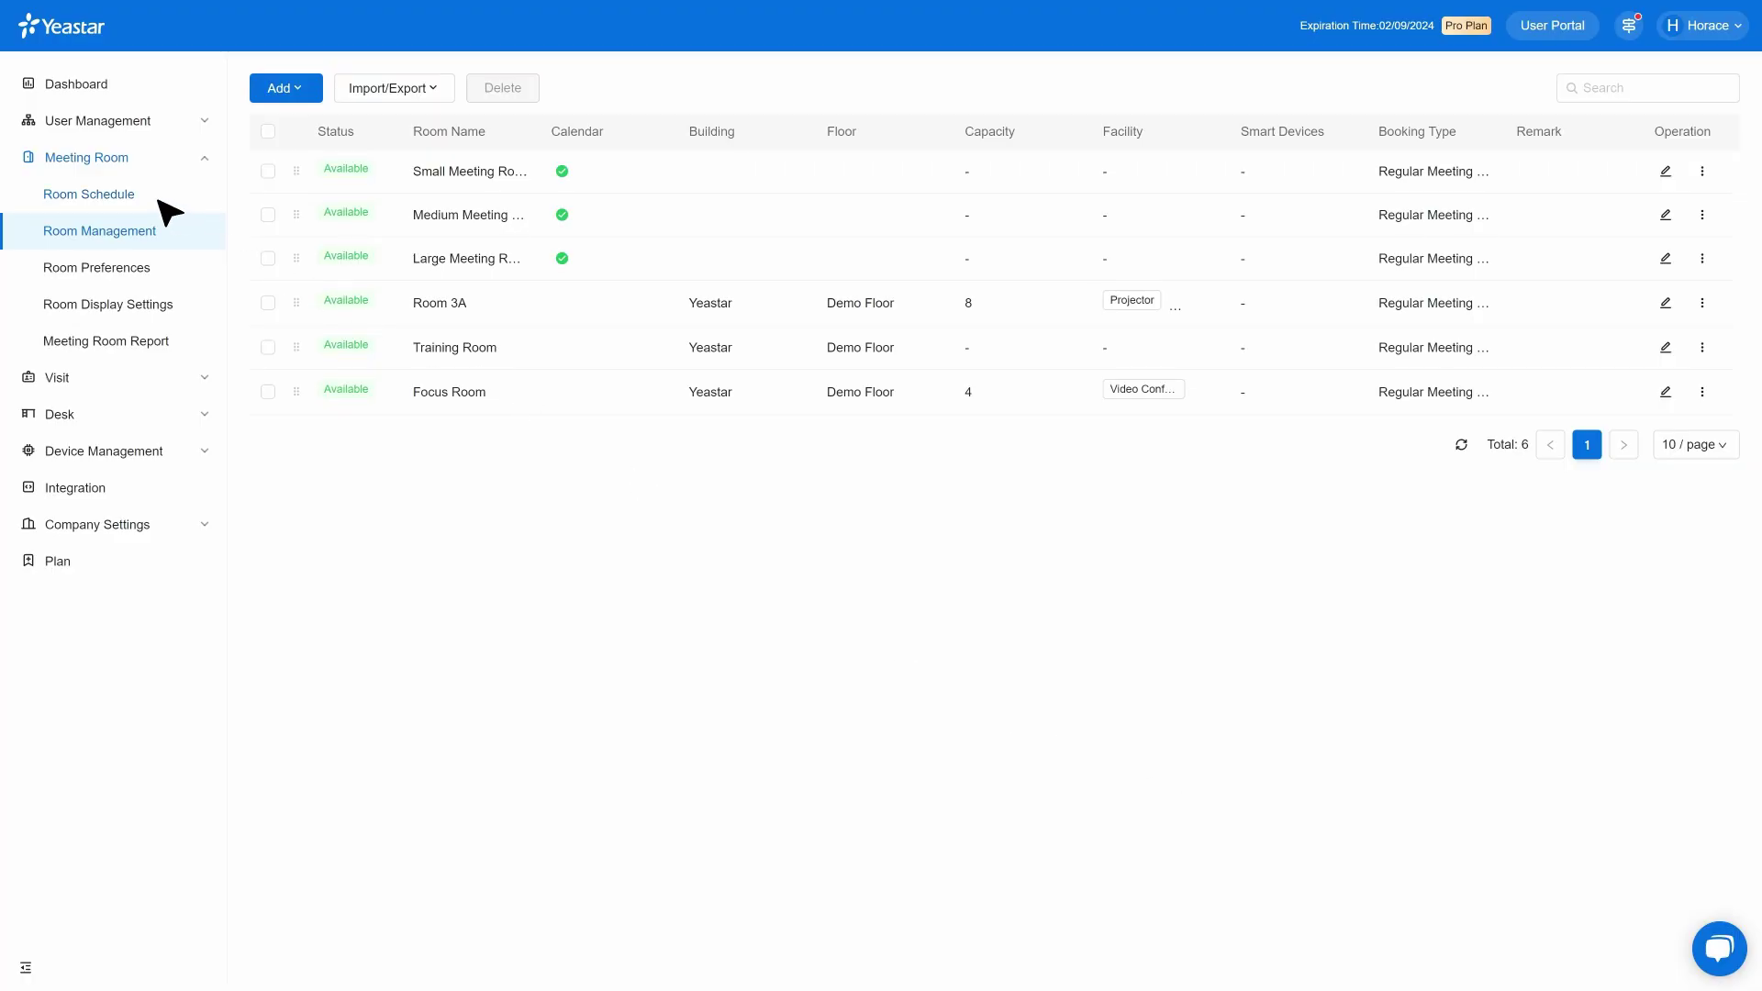
pyautogui.click(162, 202)
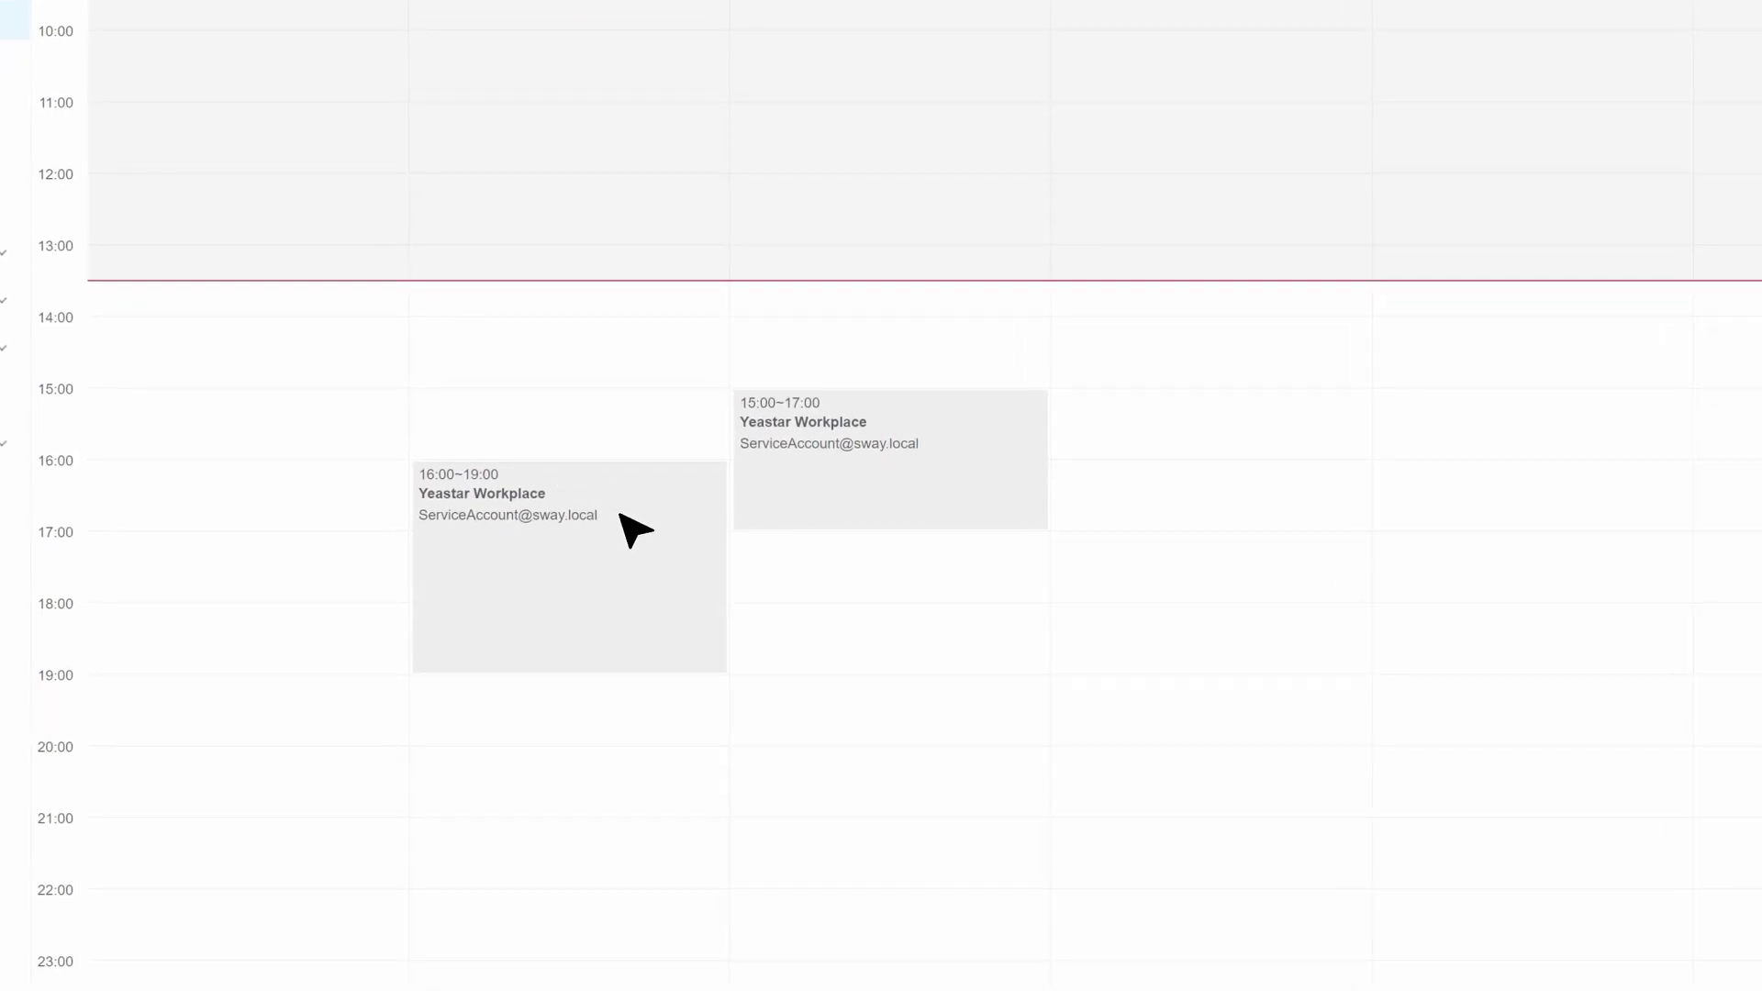
pyautogui.click(633, 529)
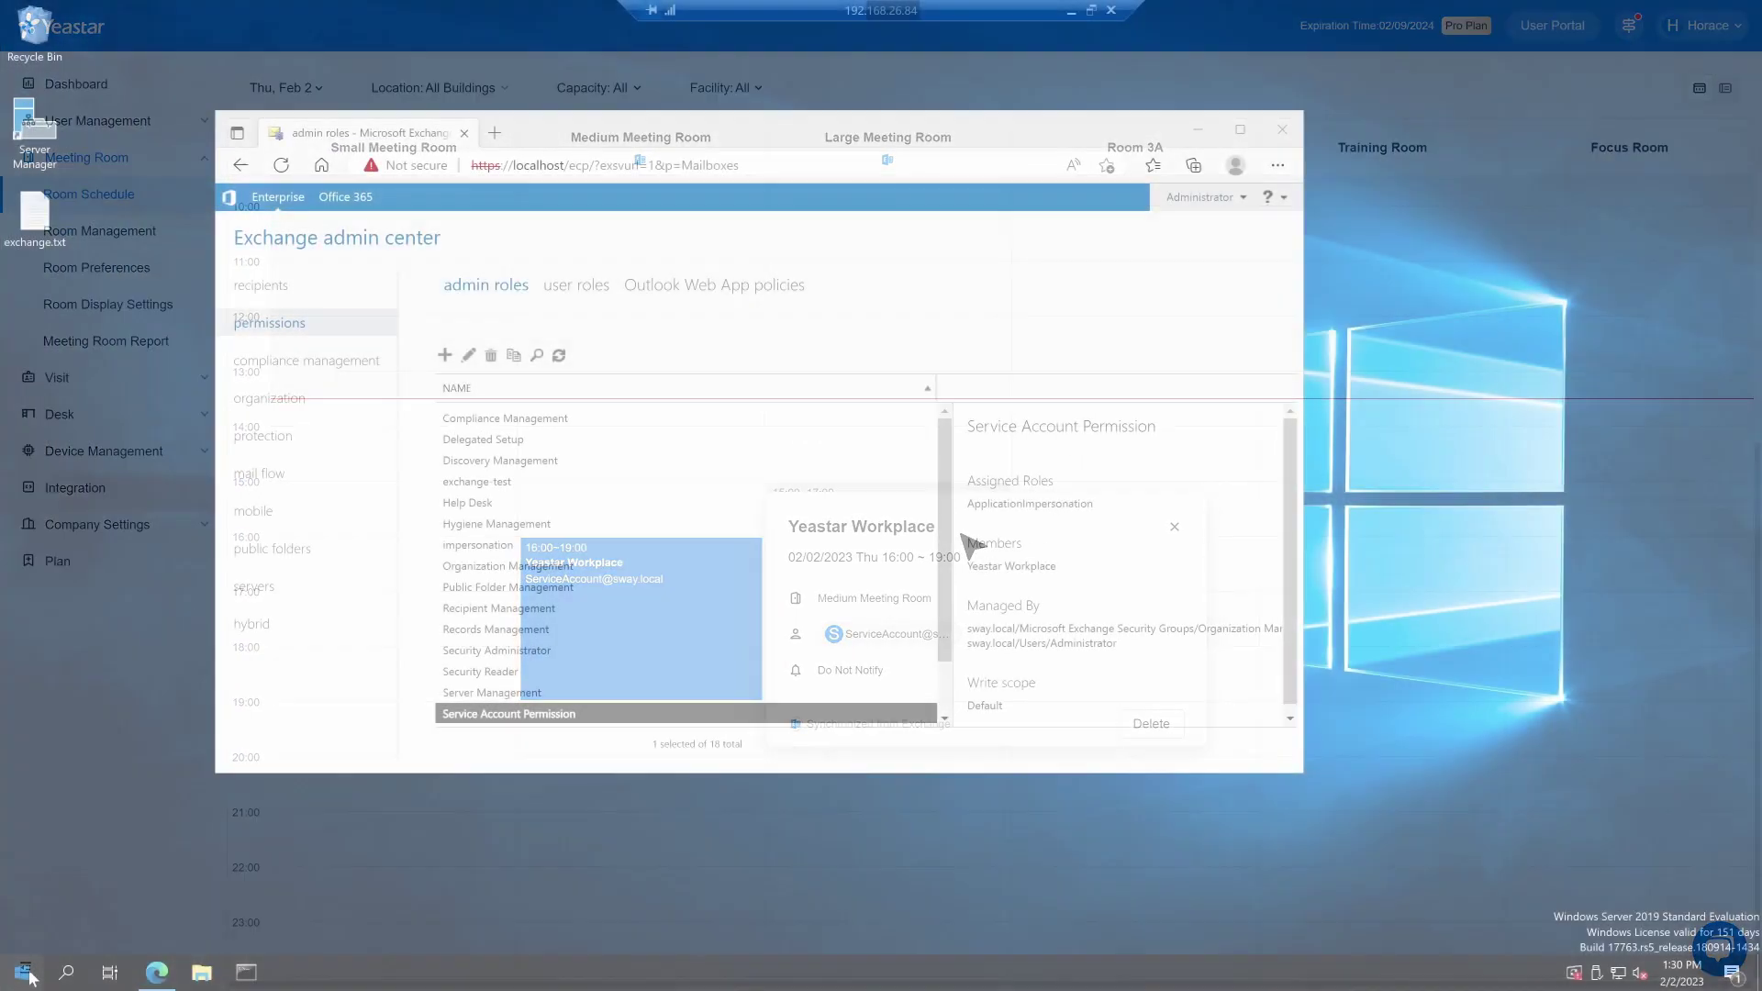
# - Launch Exchange Management Shell as Administrator
pyautogui.click(23, 973)
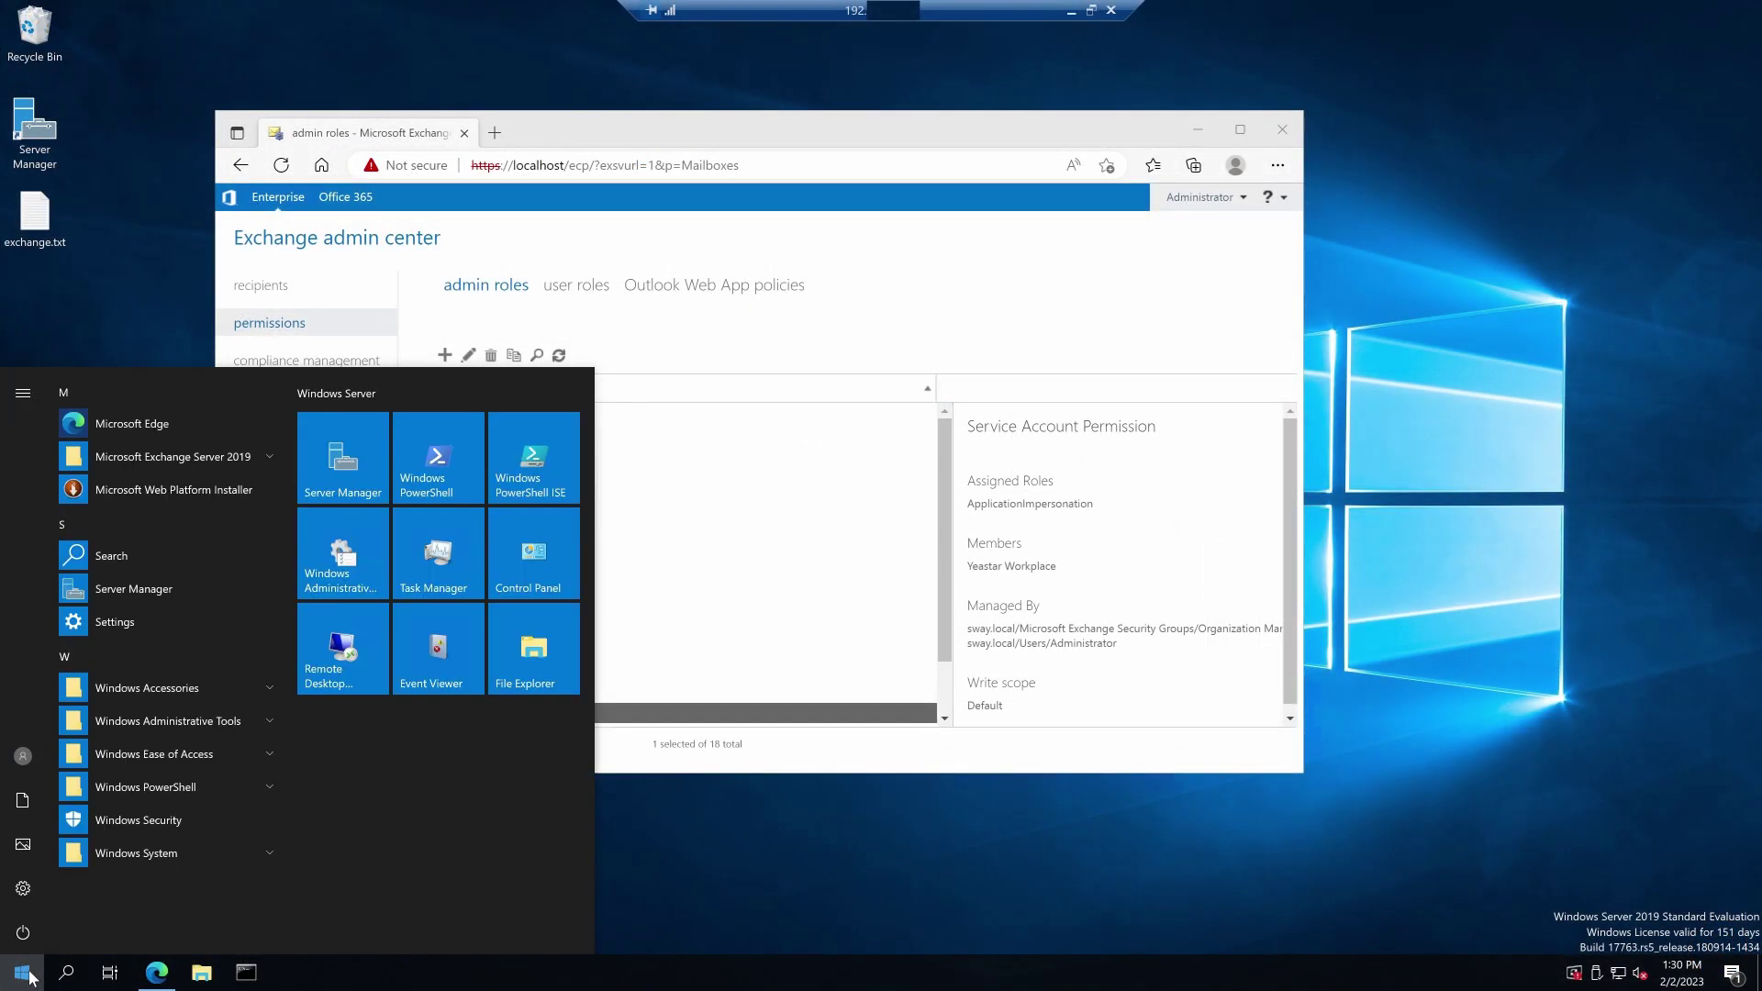
pyautogui.click(270, 463)
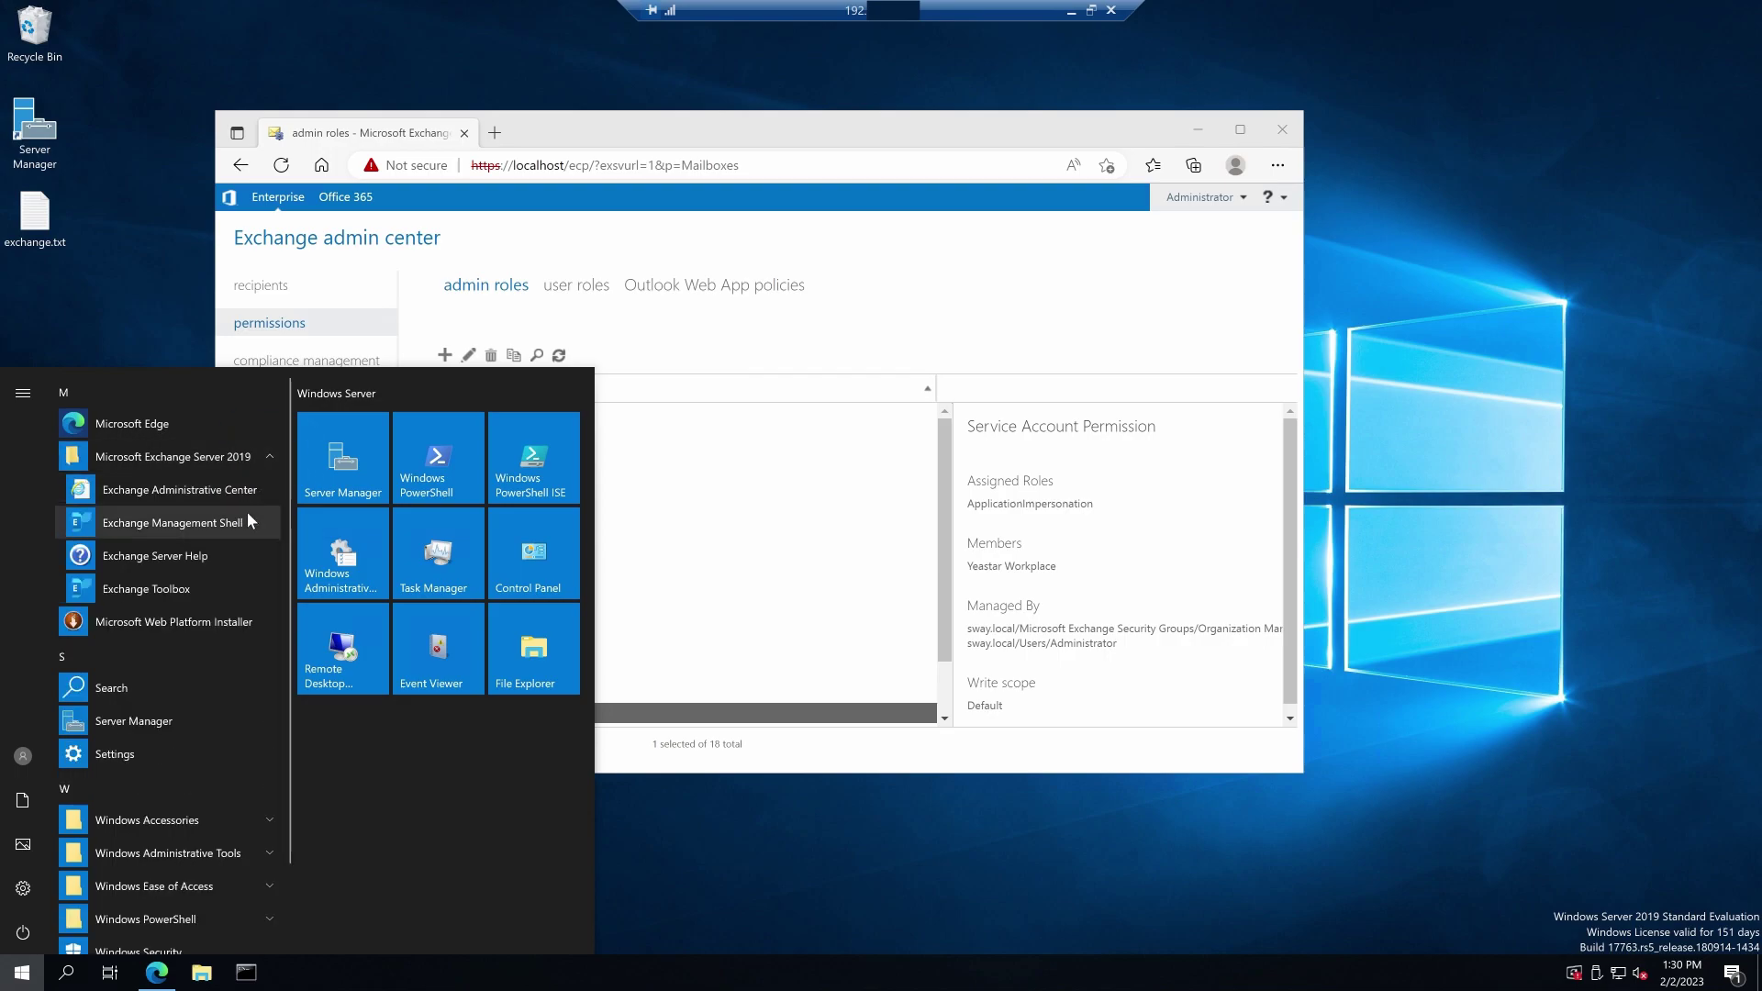
pyautogui.rightClick(244, 522)
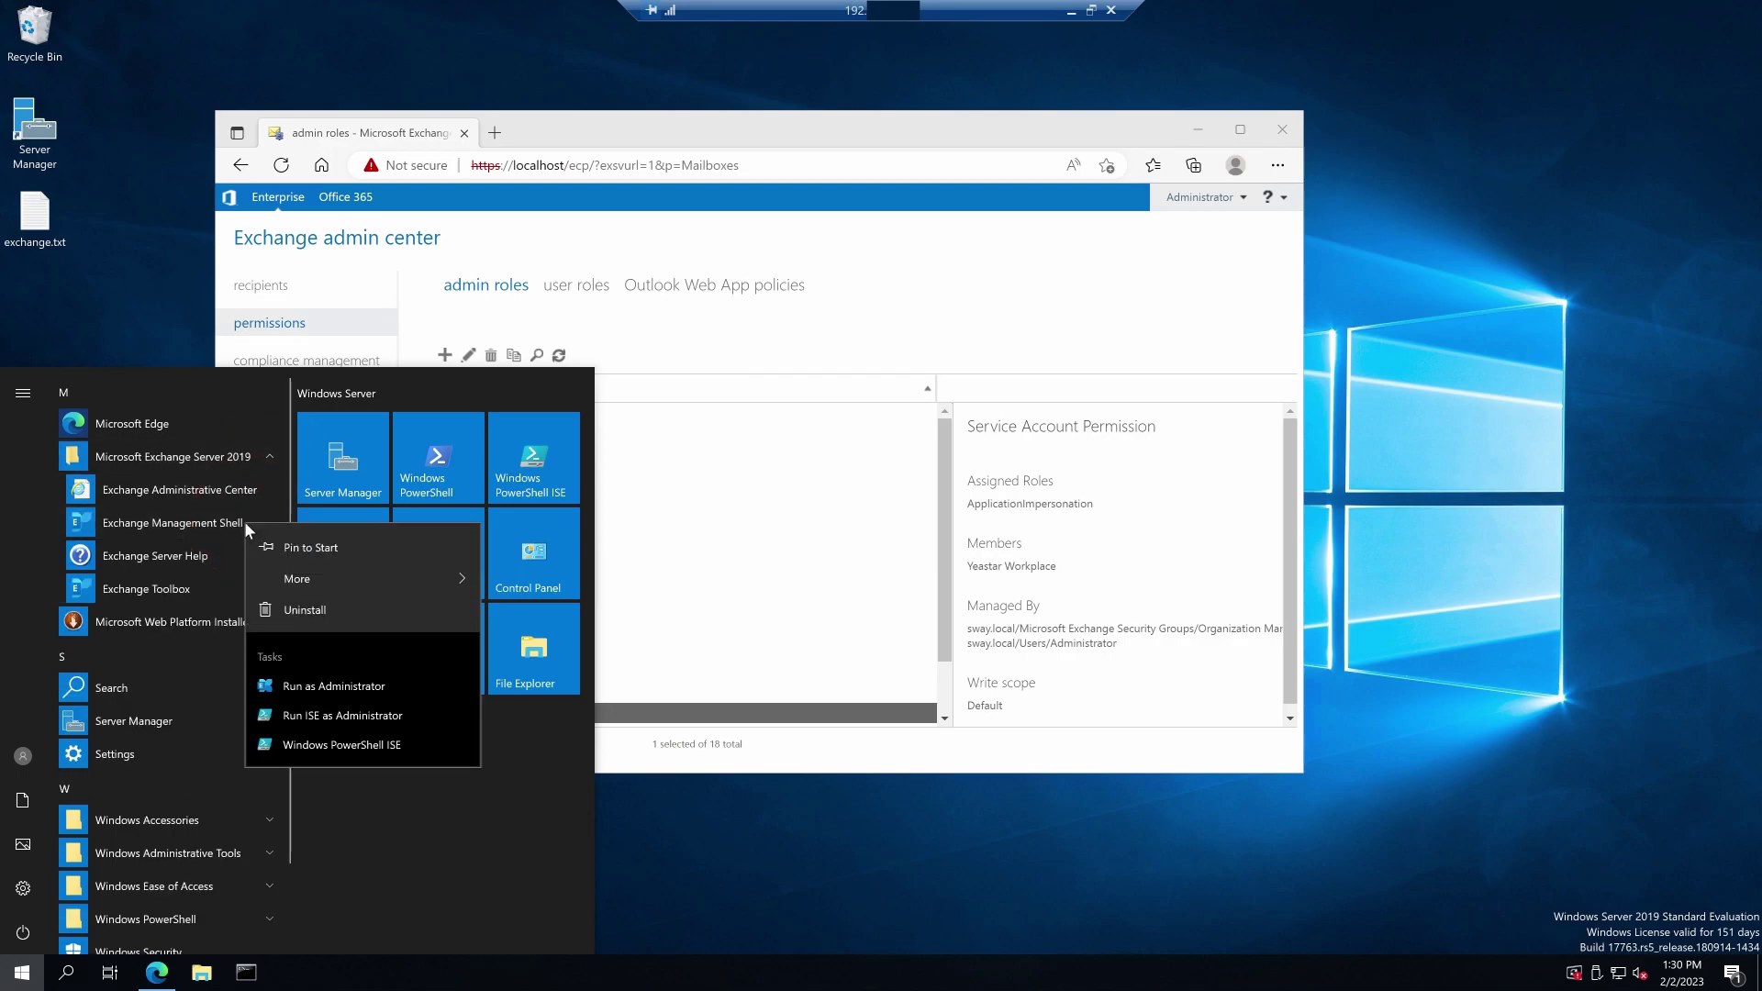
pyautogui.click(404, 691)
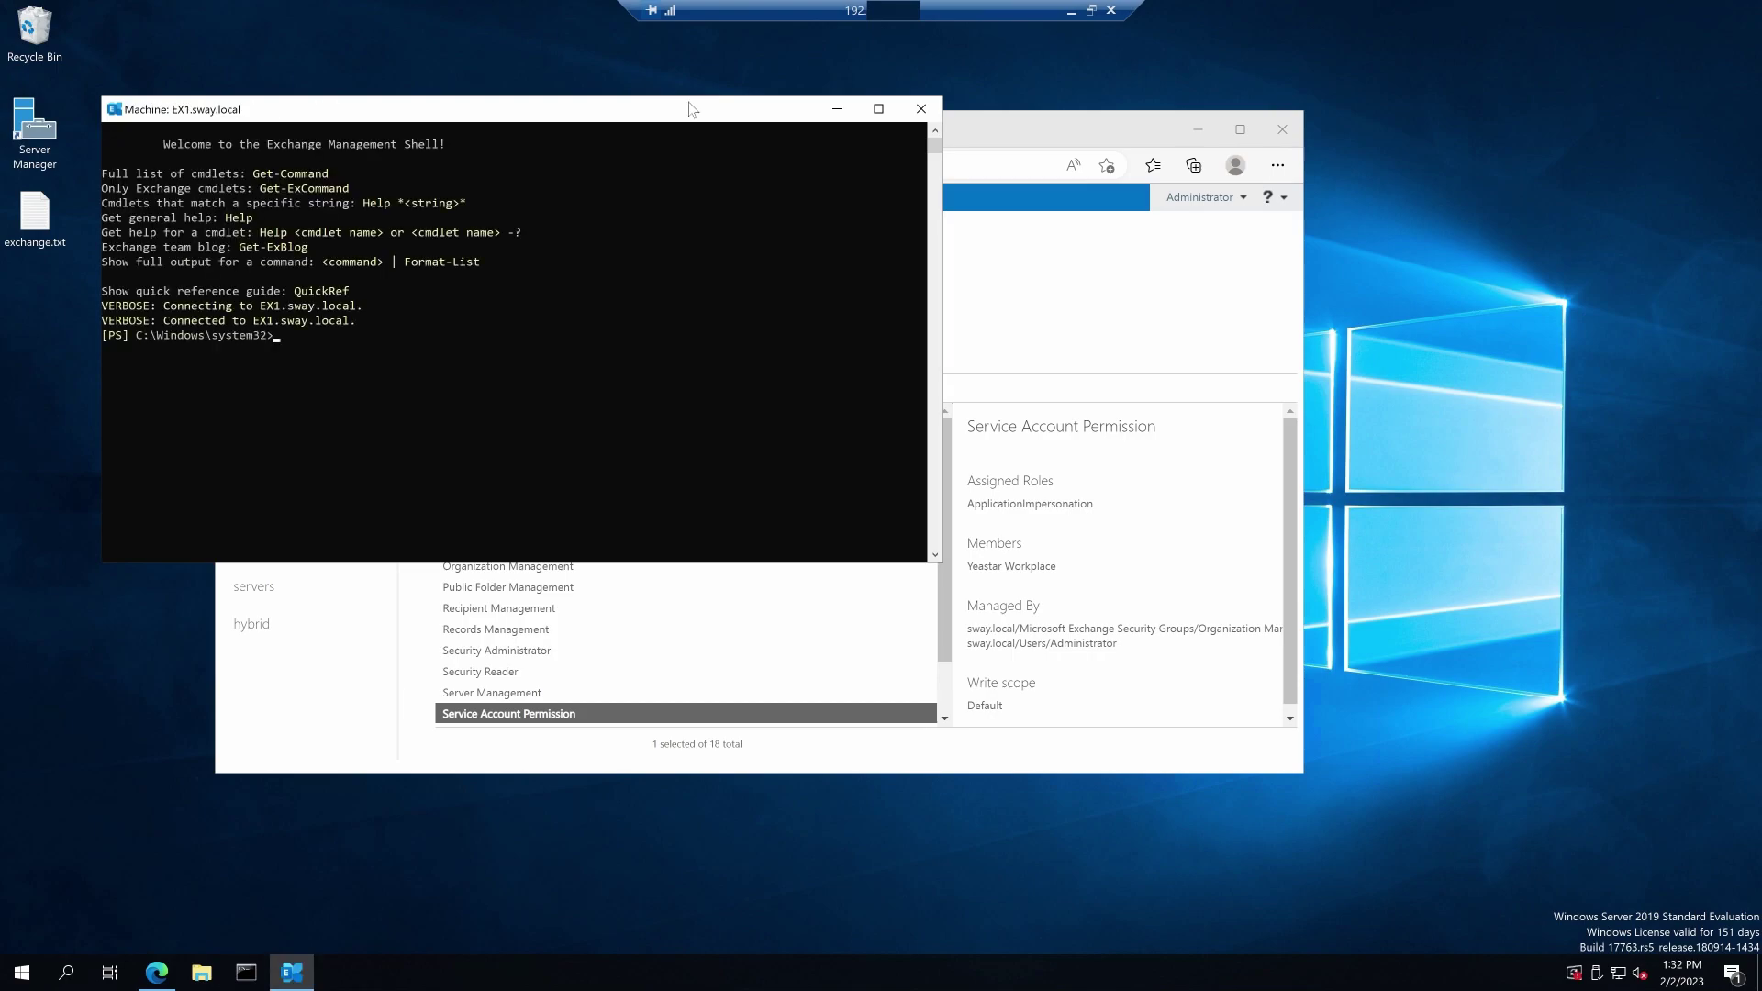
# - Run Set-CalendarProcessing on all room mailboxes with -AddOrganizerToSubject $false and -DeleteSubject $false
pyautogui.click(279, 338)
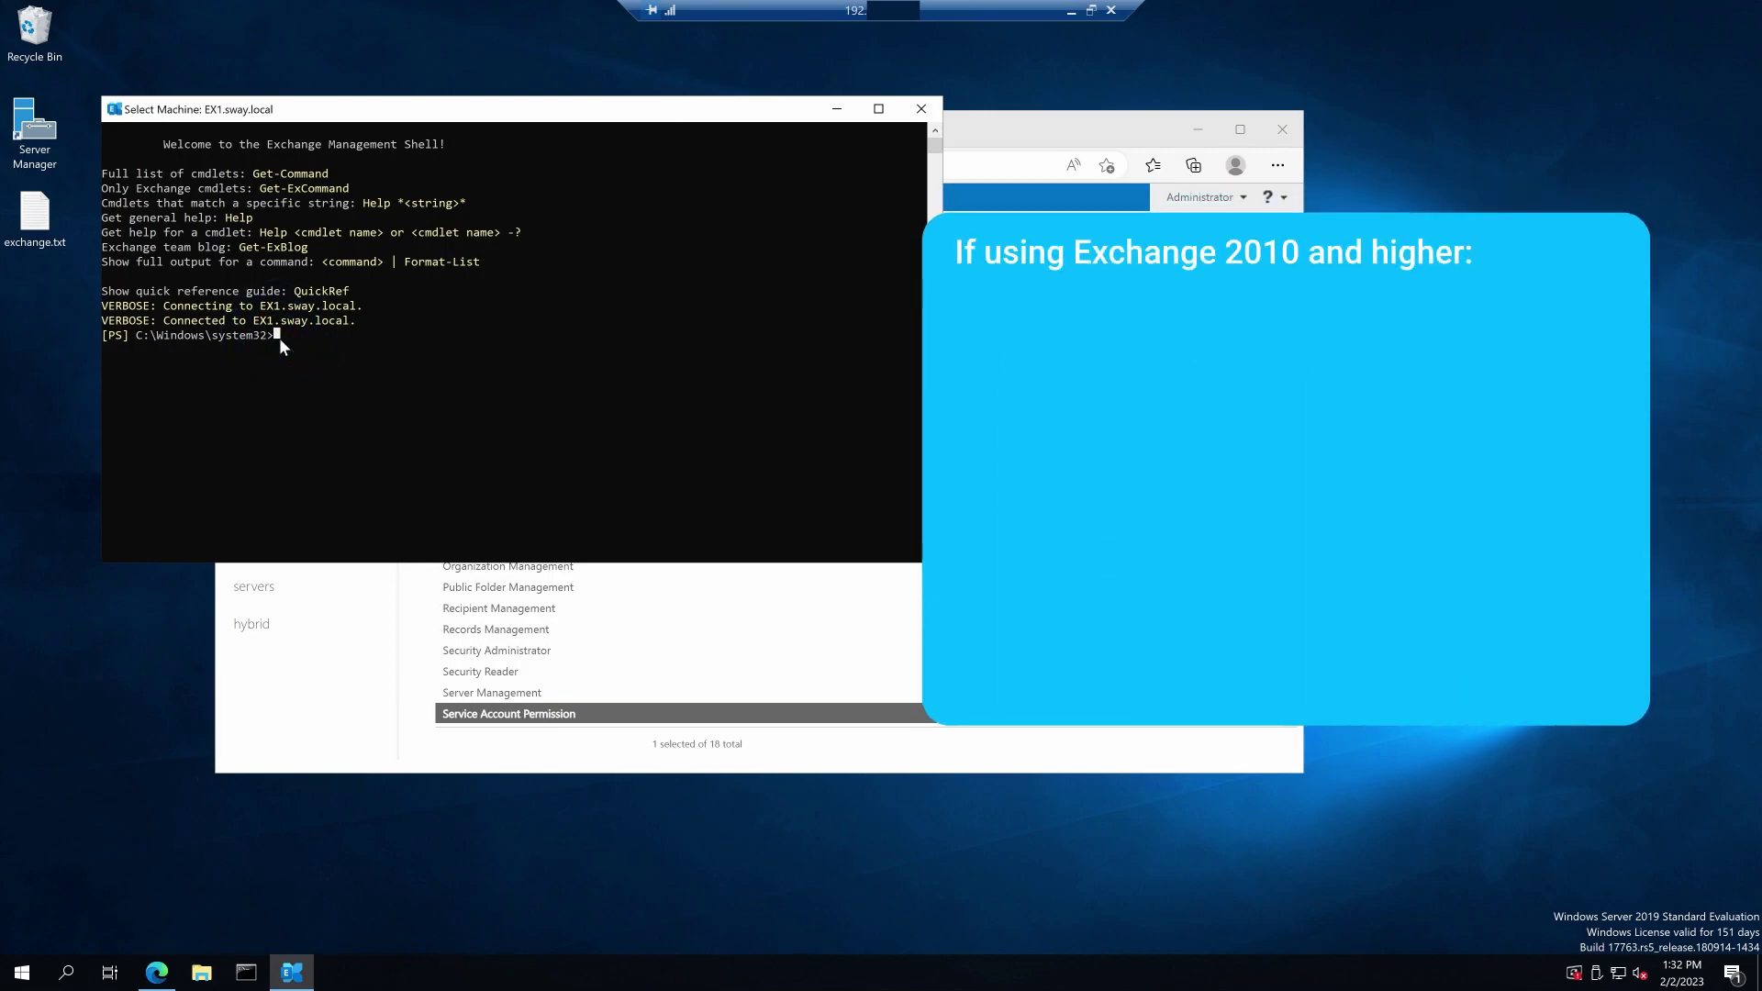
pyautogui.rightClick(279, 337)
pyautogui.rightClick(279, 338)
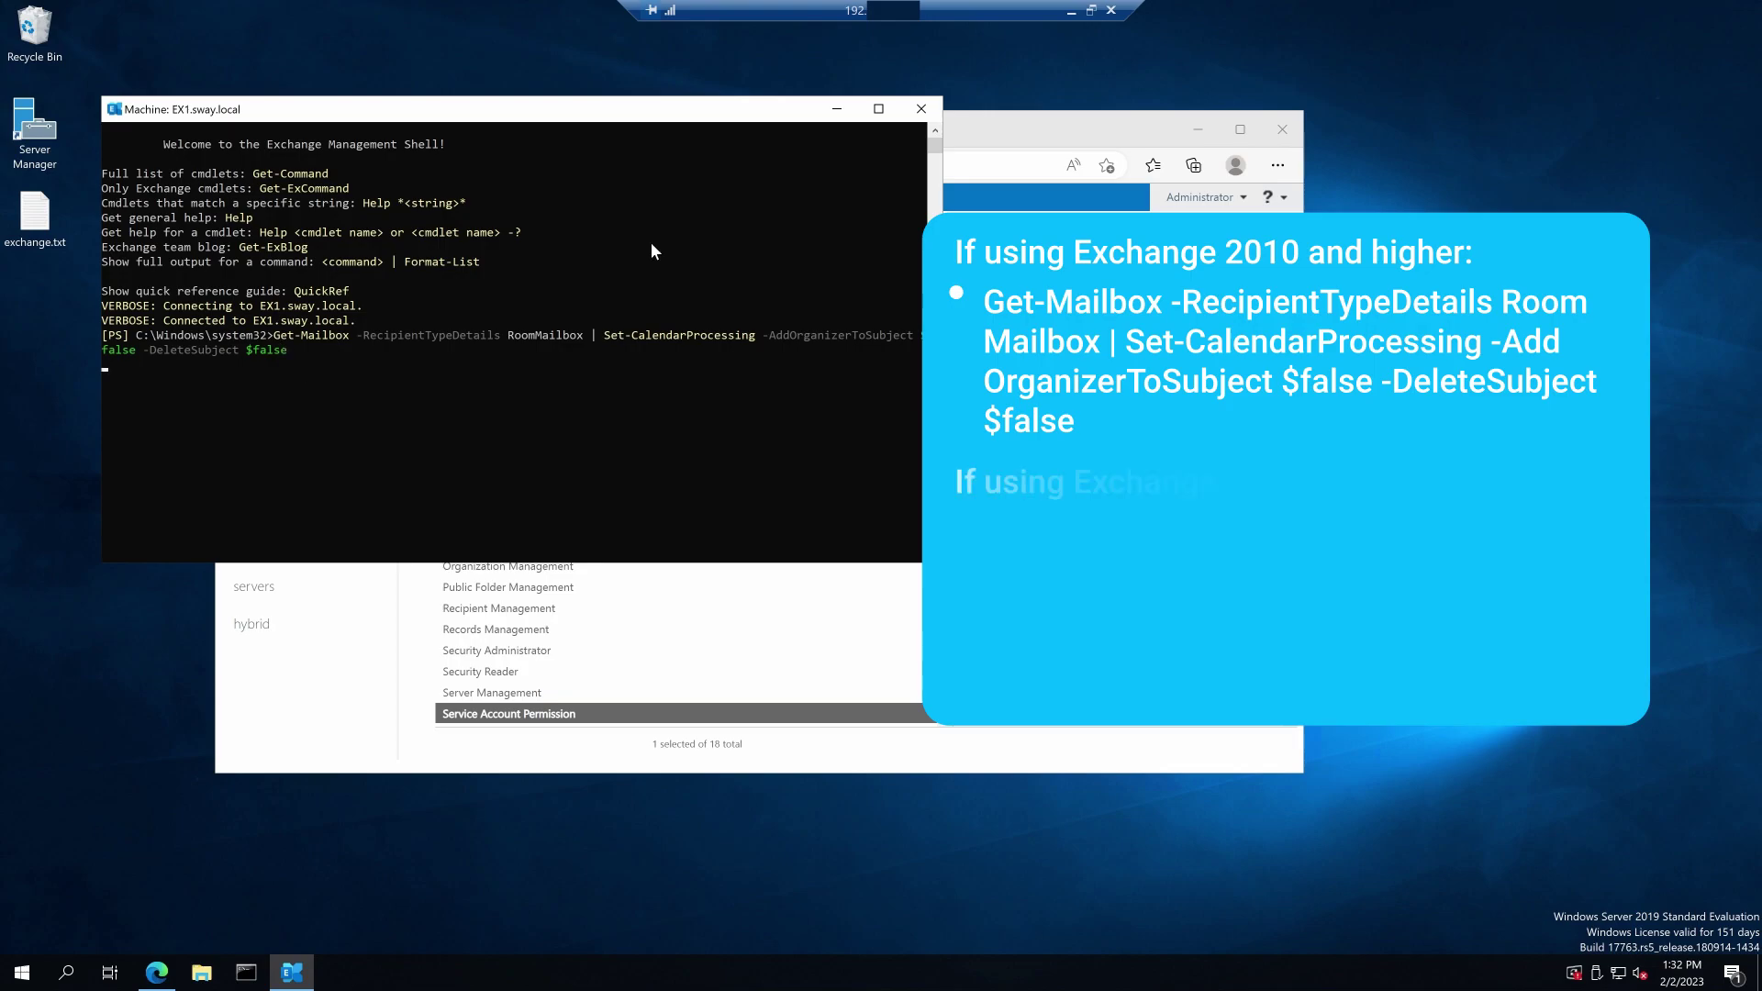
pyautogui.press('Return')
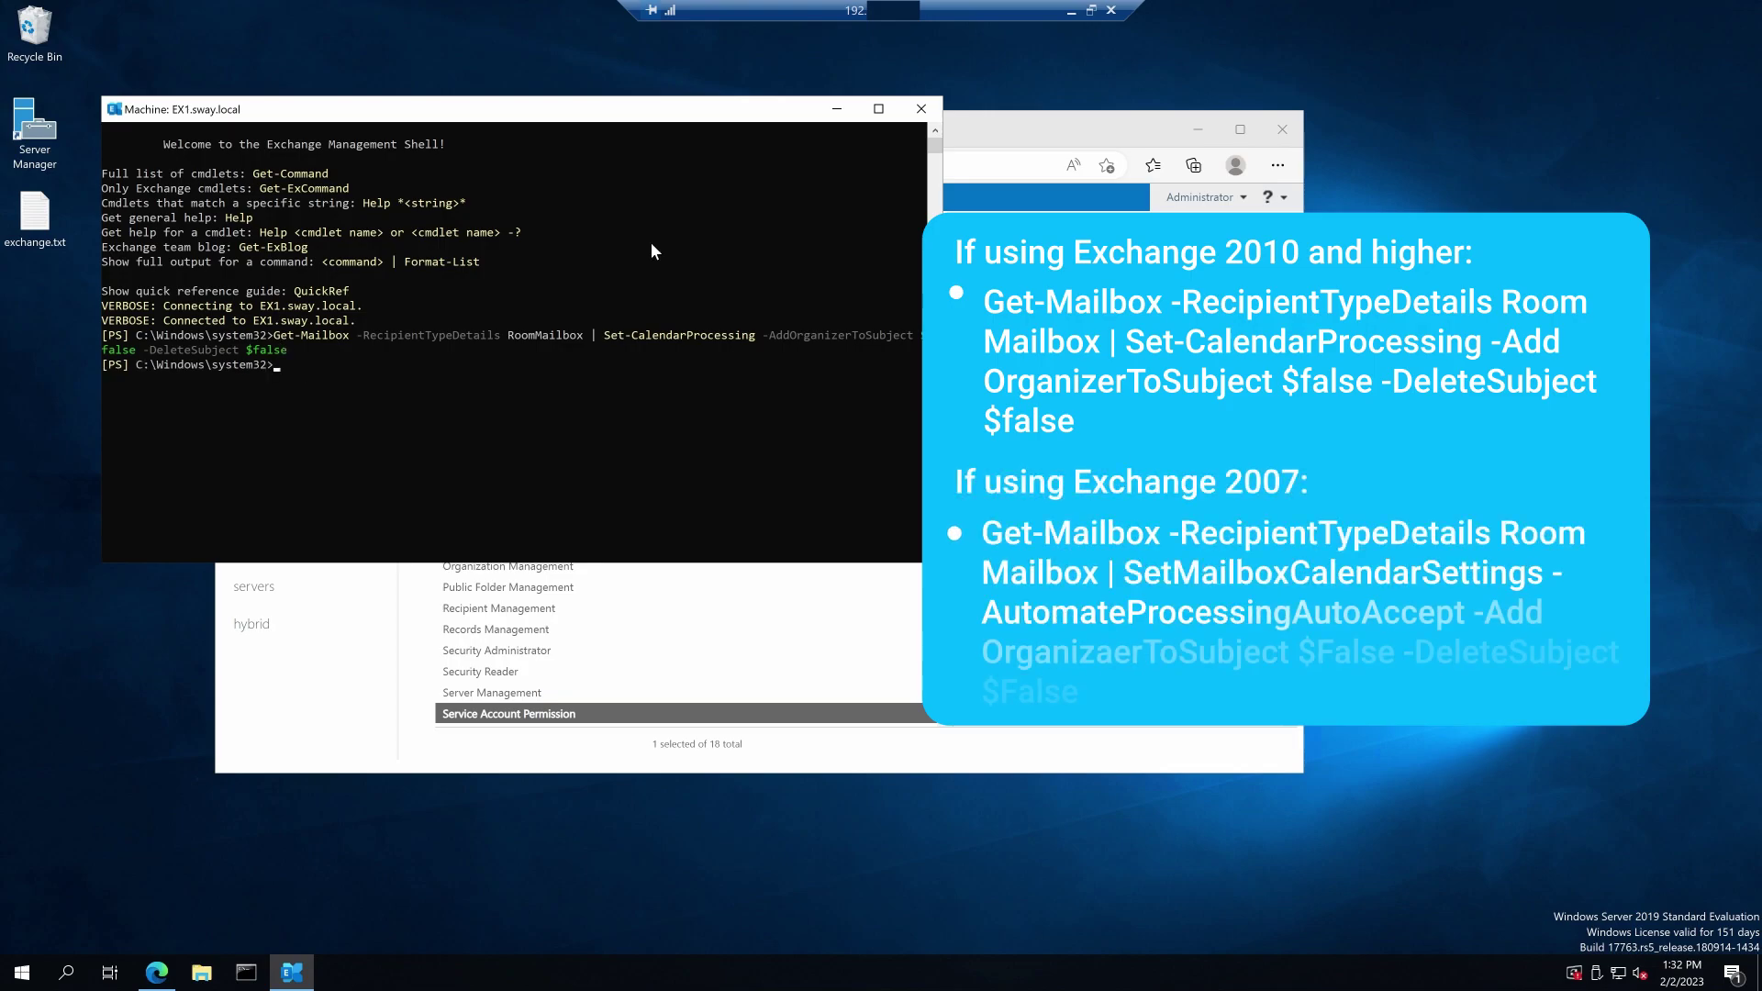